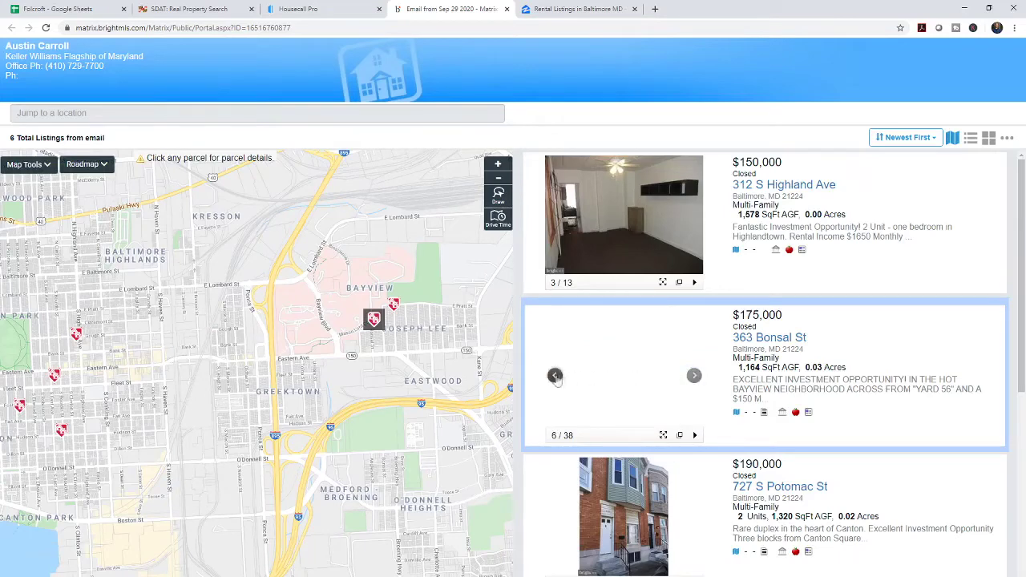
Step: Browse the photos of the $175,000 closed listing and examine where the comparable sales lie on the Baltimore map
click(555, 375)
click(694, 375)
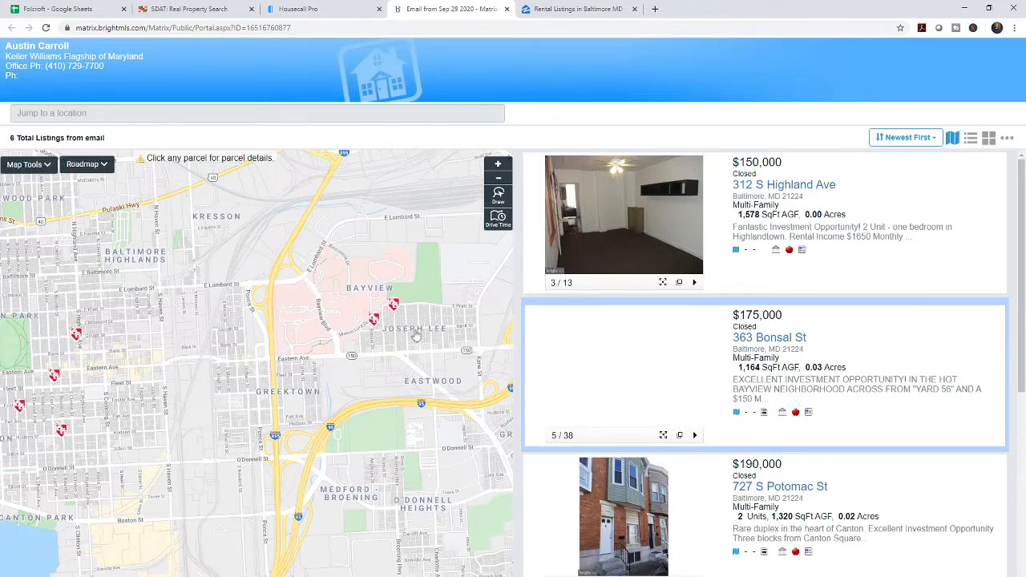
drag(414, 335, 396, 332)
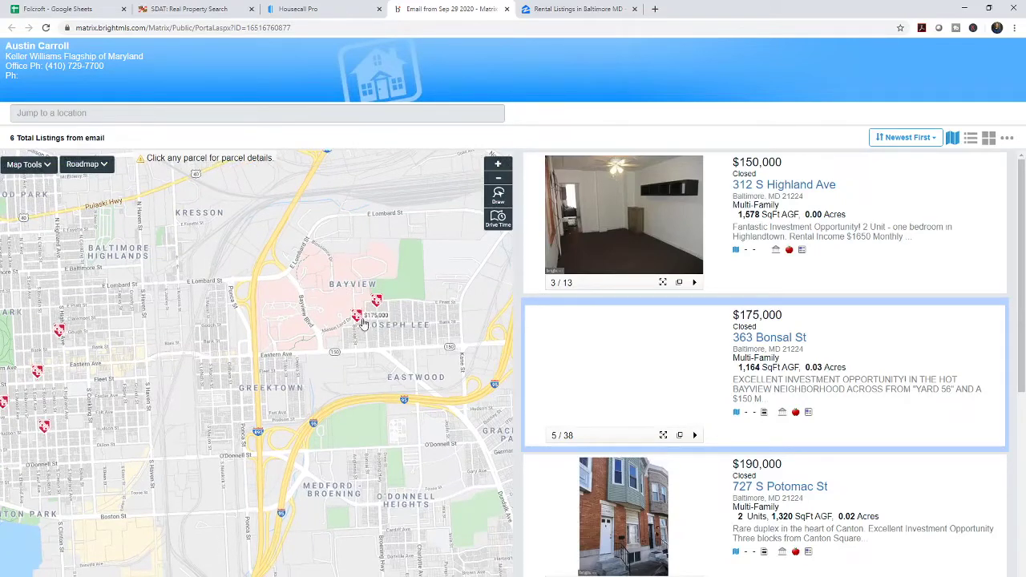
drag(159, 339, 229, 340)
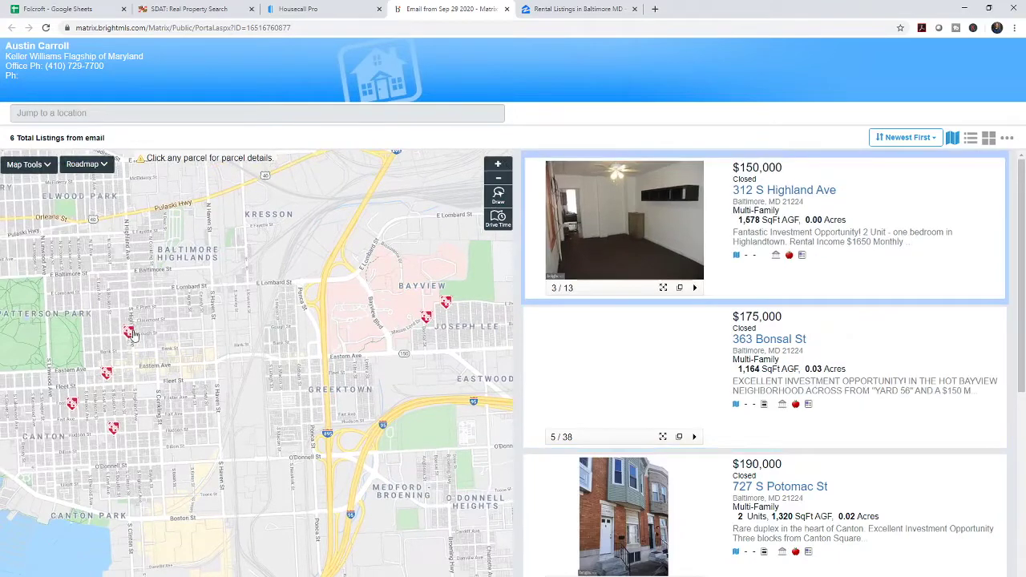
mouse_move(77, 411)
mouse_move(115, 438)
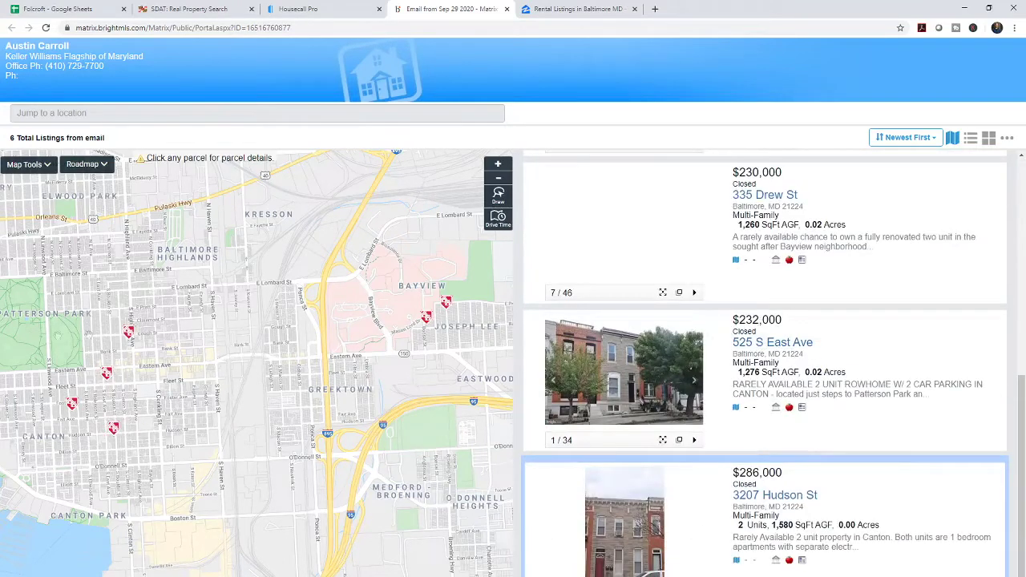
mouse_move(641, 350)
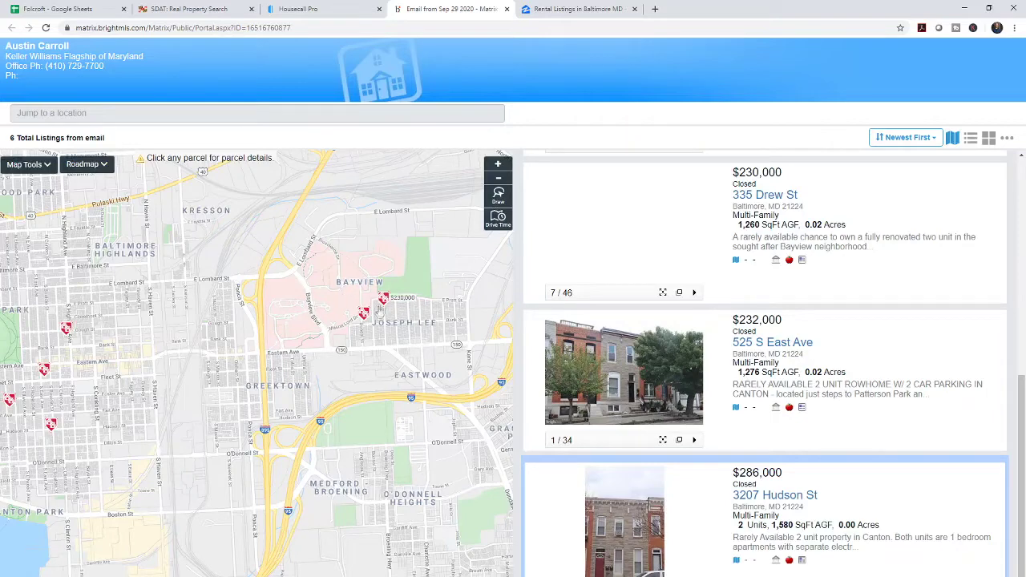
Step: Switch to the Folcroft spreadsheet in Google Sheets and review the interest rate and years of mortgage inputs
click(97, 6)
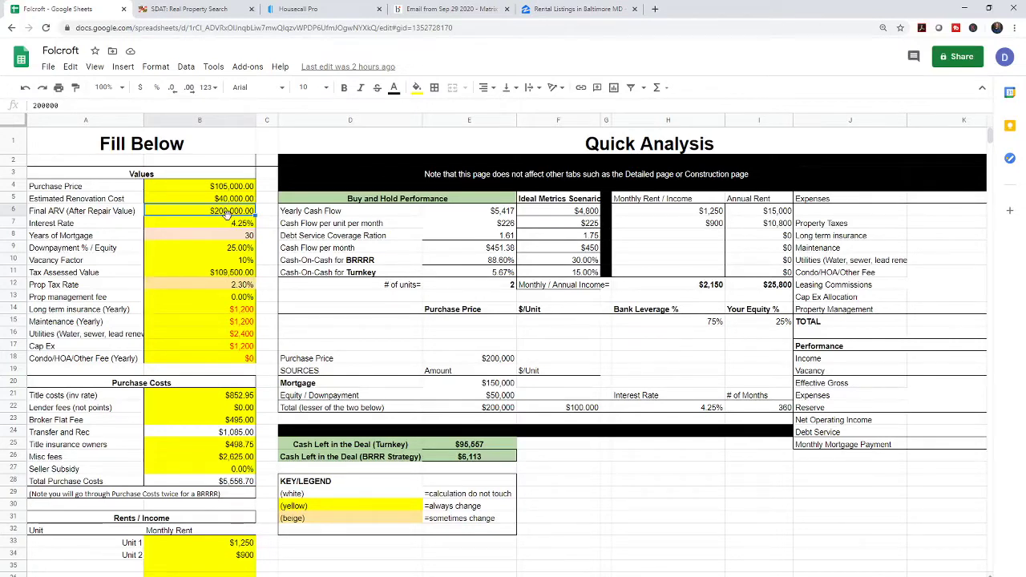
click(223, 227)
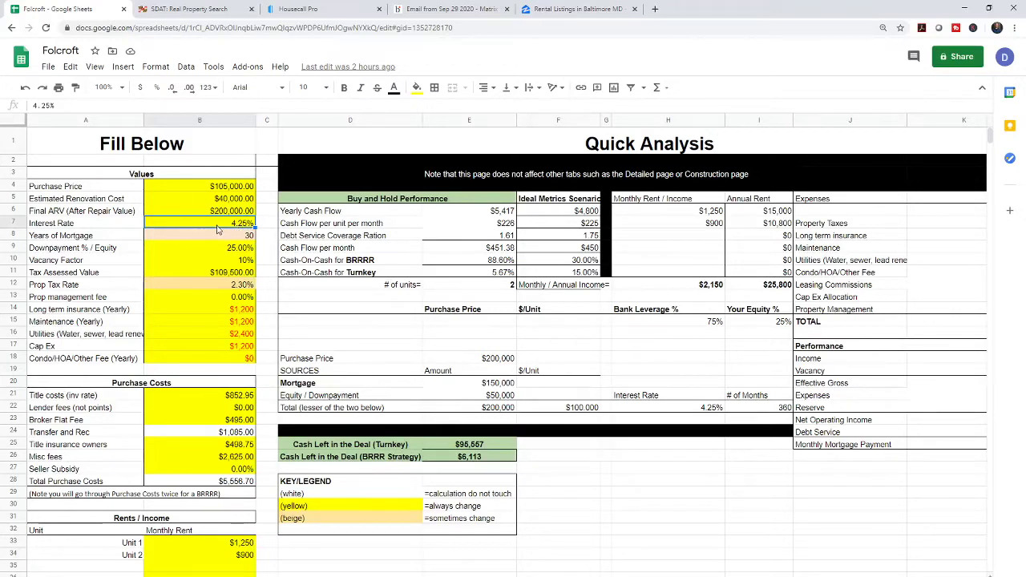
click(223, 250)
click(224, 237)
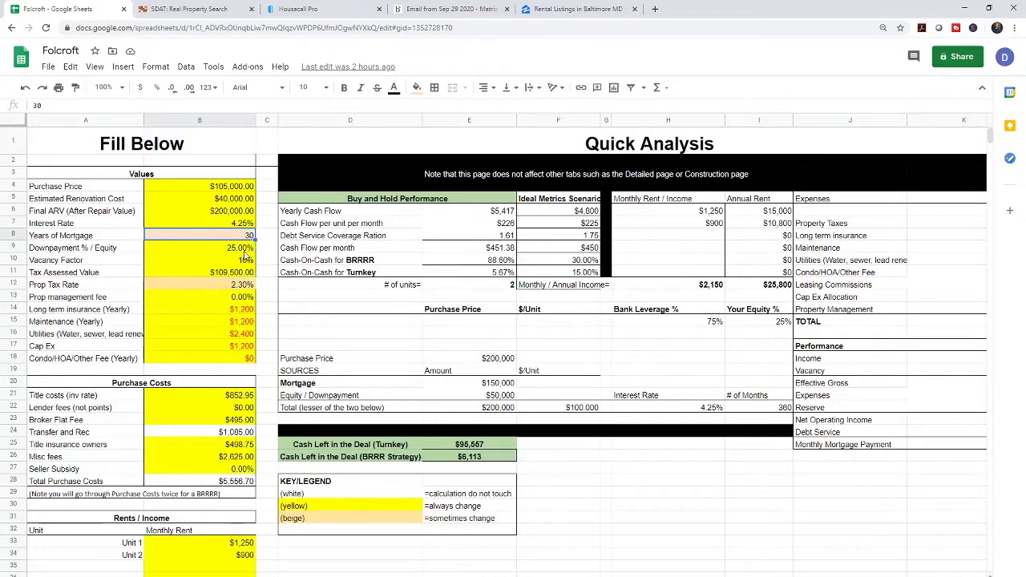
Step: Review the down payment percentage alongside the final ARV, and check the vacancy factor
click(200, 254)
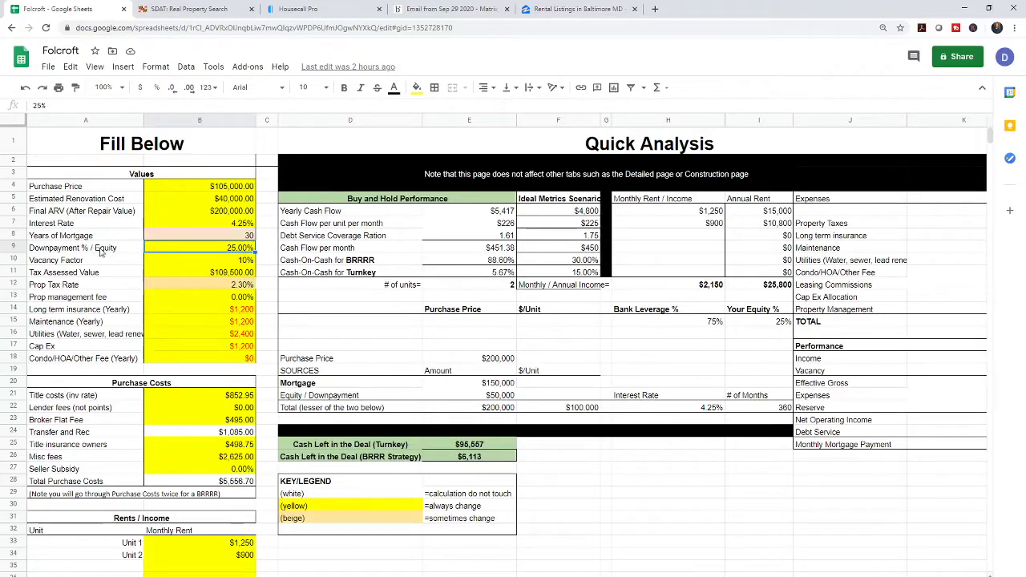
click(71, 253)
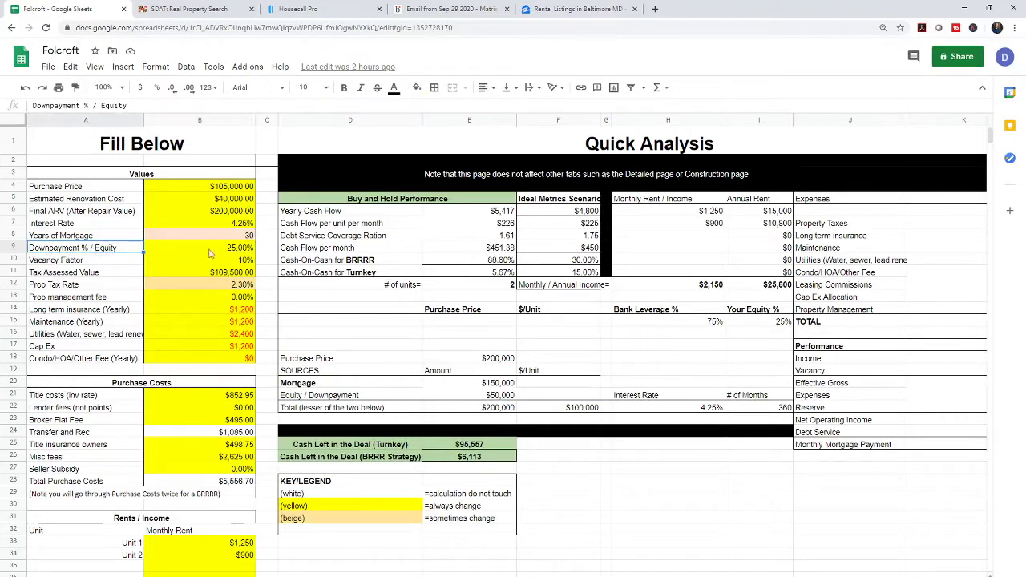
click(241, 253)
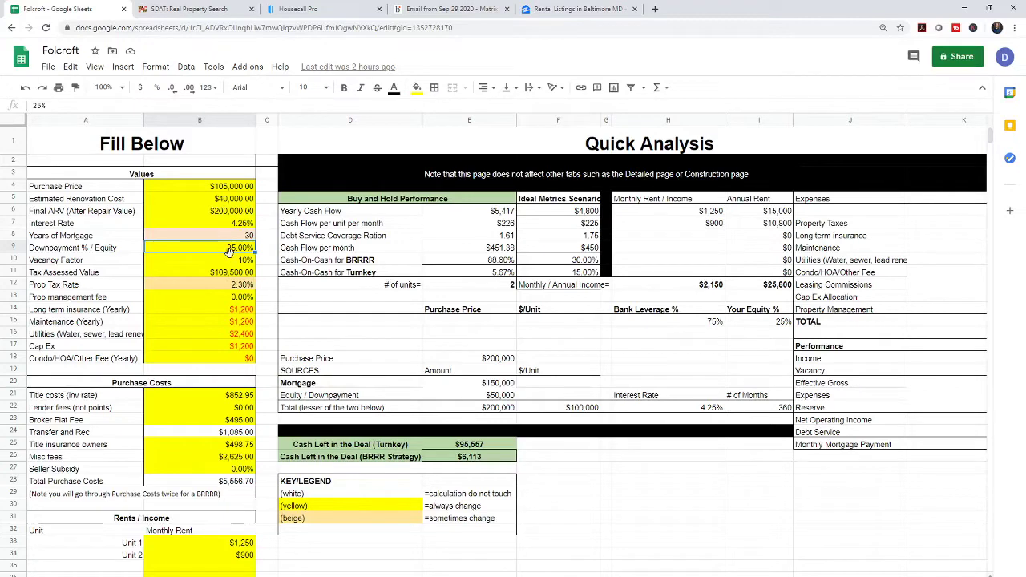
click(228, 211)
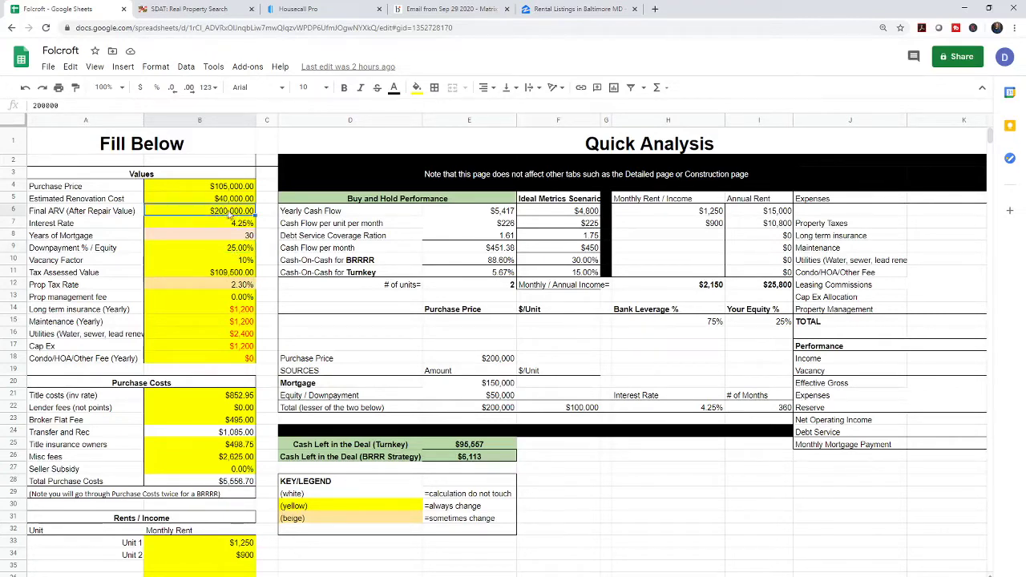
click(241, 251)
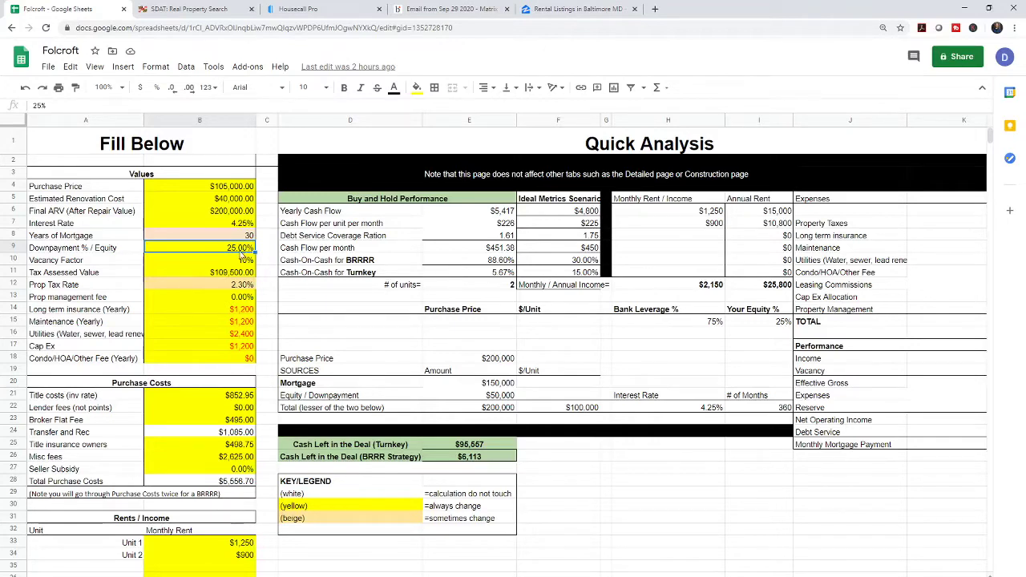
click(239, 261)
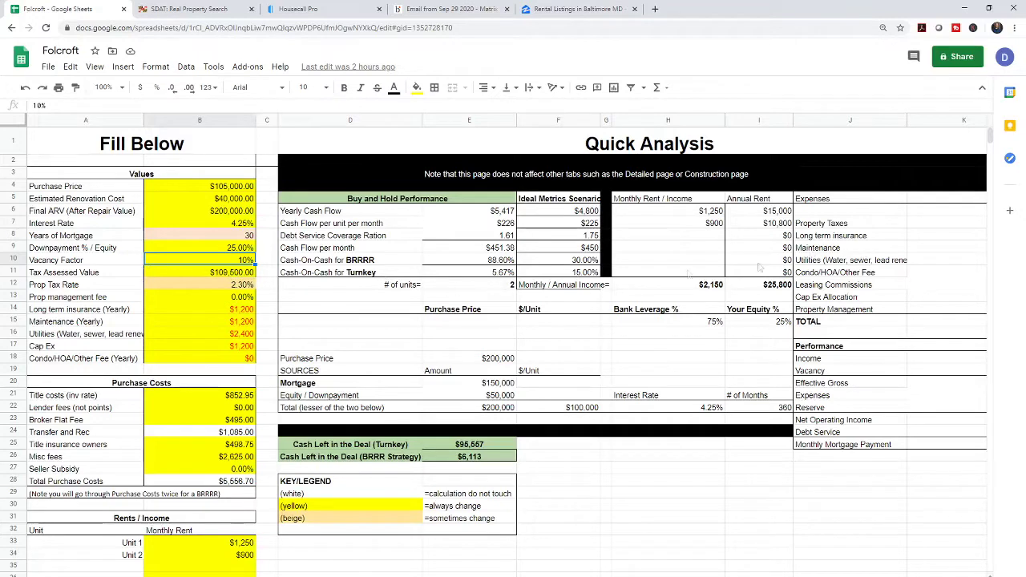
Step: Check the sheet's tax assessed value against the total as of 01/01/2020 in the SDAT property record's Value Information
click(206, 275)
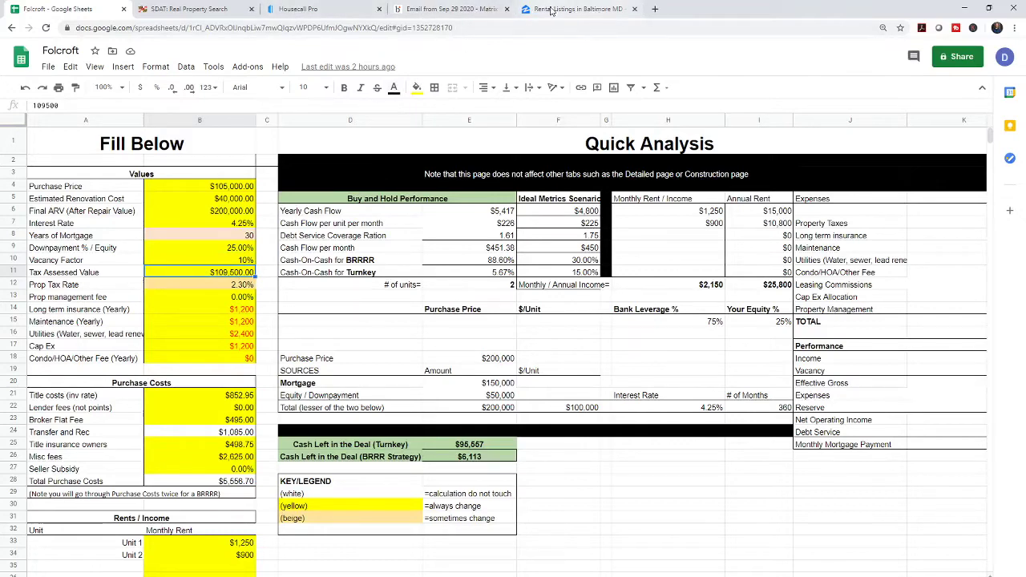
click(223, 11)
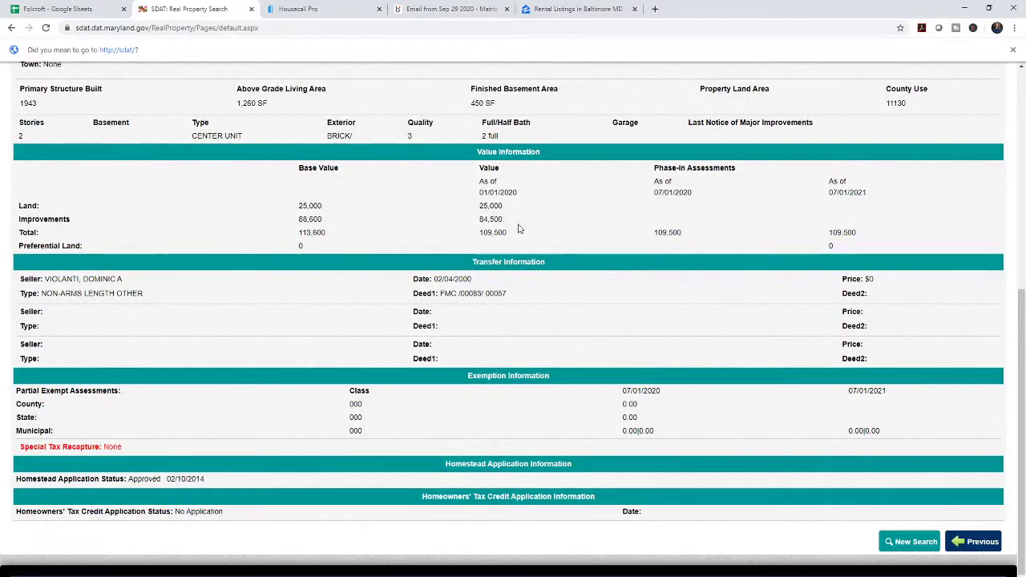
drag(505, 232, 471, 237)
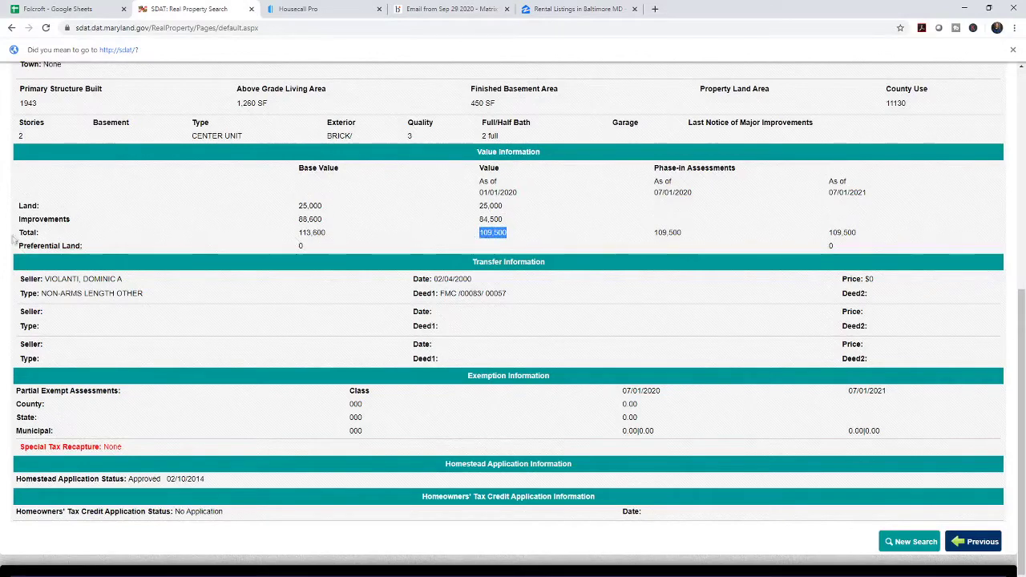
drag(72, 247, 18, 234)
click(400, 242)
double_click(492, 232)
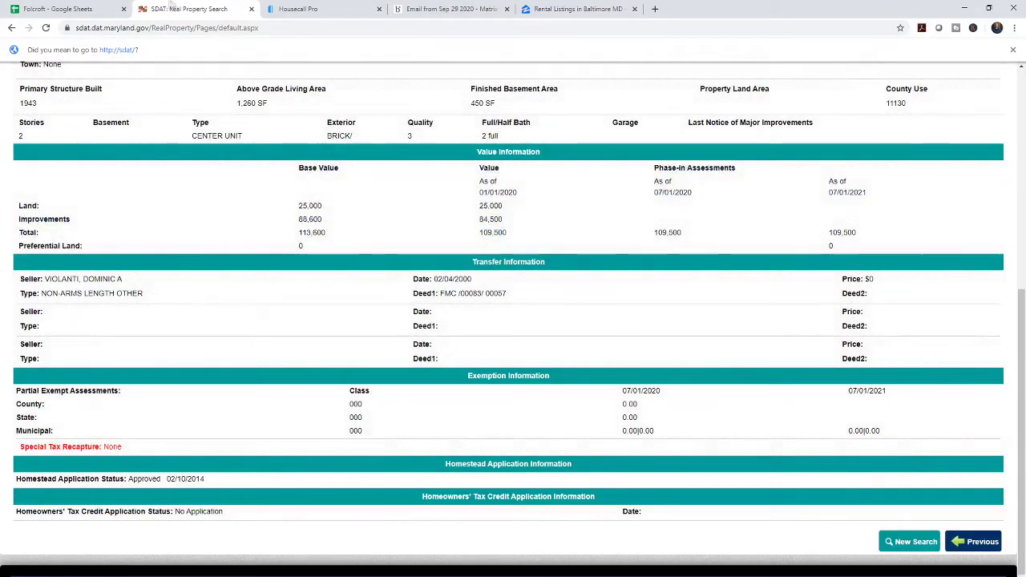
Step: Return to the Folcroft spreadsheet and review the management fee, insurance, maintenance, utilities, Cap Ex and condo/HOA fee inputs
click(56, 8)
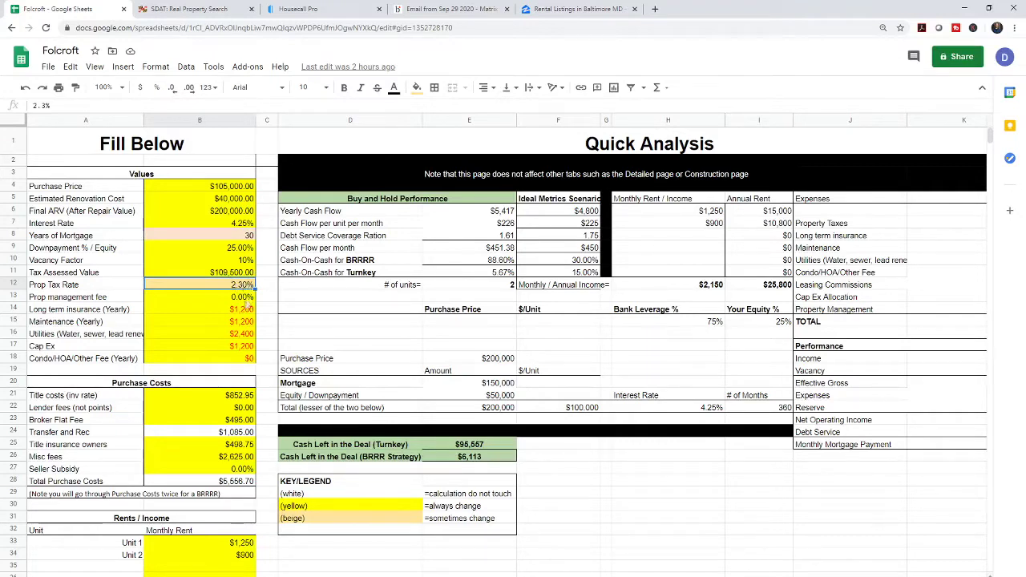
click(194, 299)
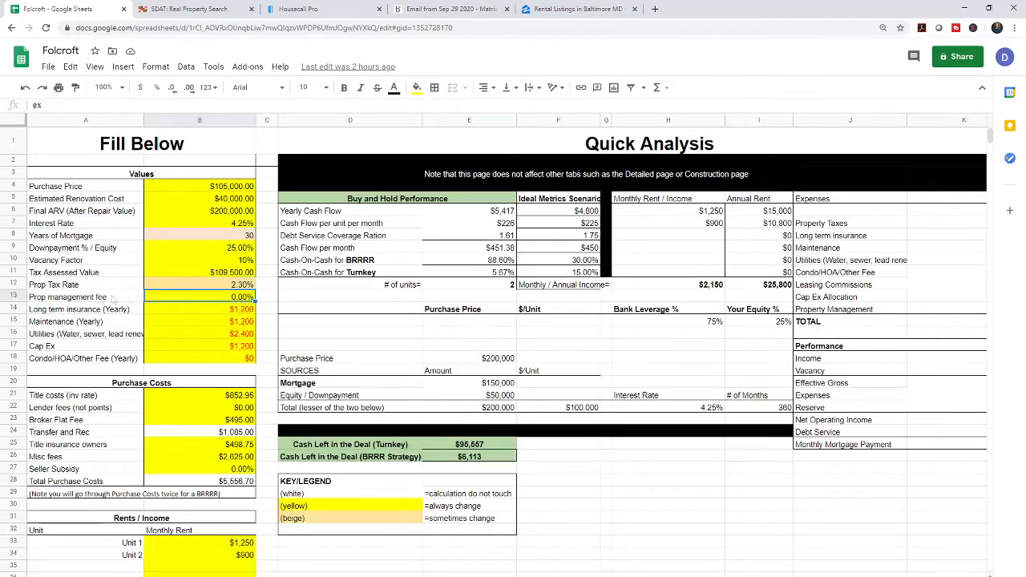
click(238, 312)
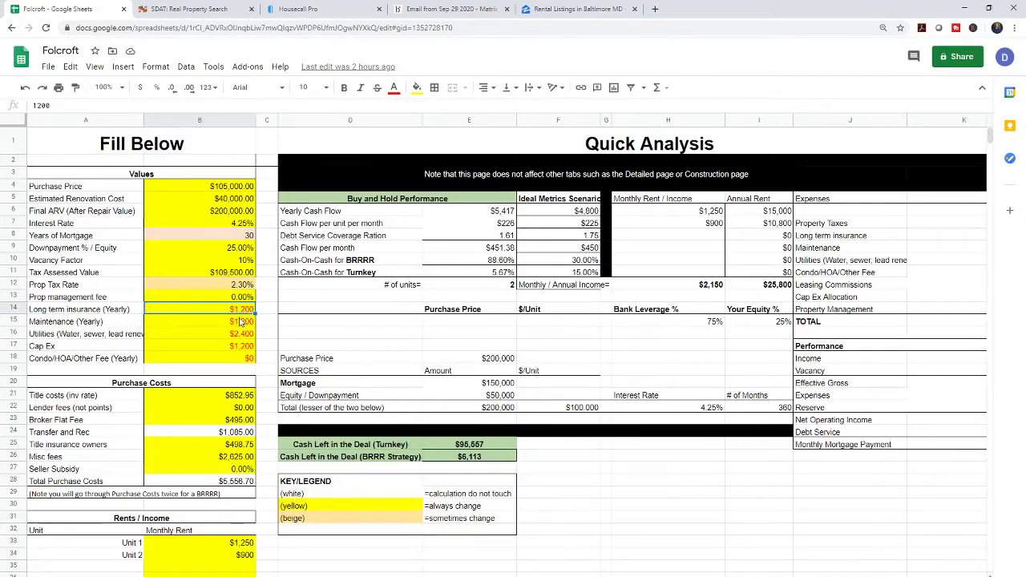
click(252, 323)
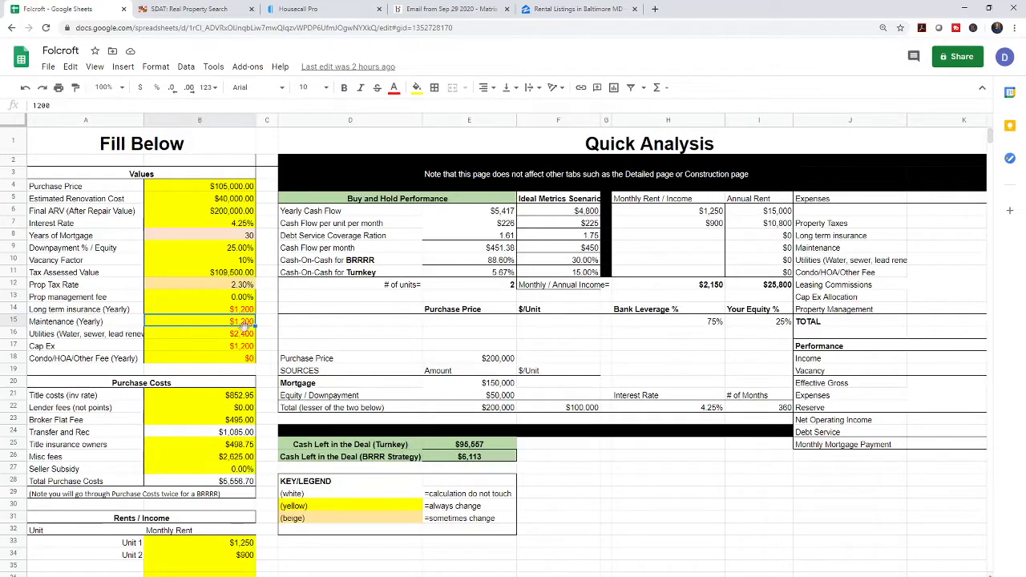
click(125, 341)
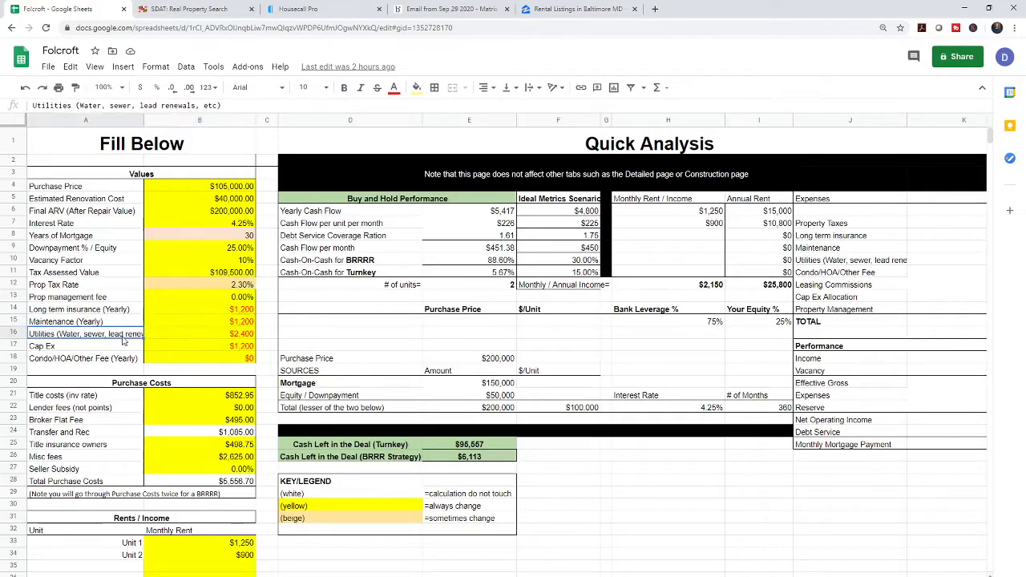
click(213, 337)
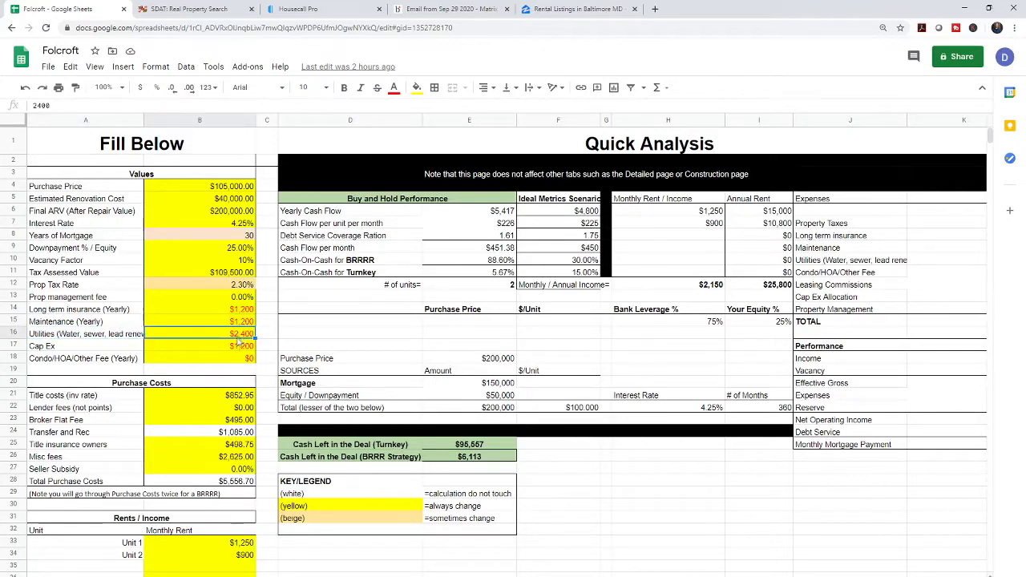
click(217, 350)
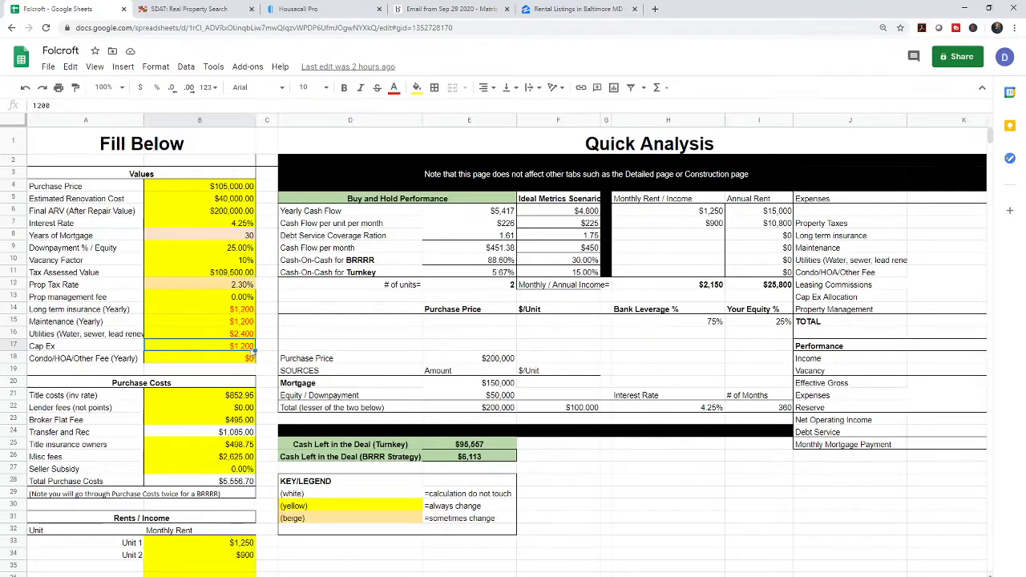
click(237, 360)
Step: Review the Purchase Costs section, including title costs, the total purchase costs formula and the note about BRRRR costs
scroll(239, 383, down, 2)
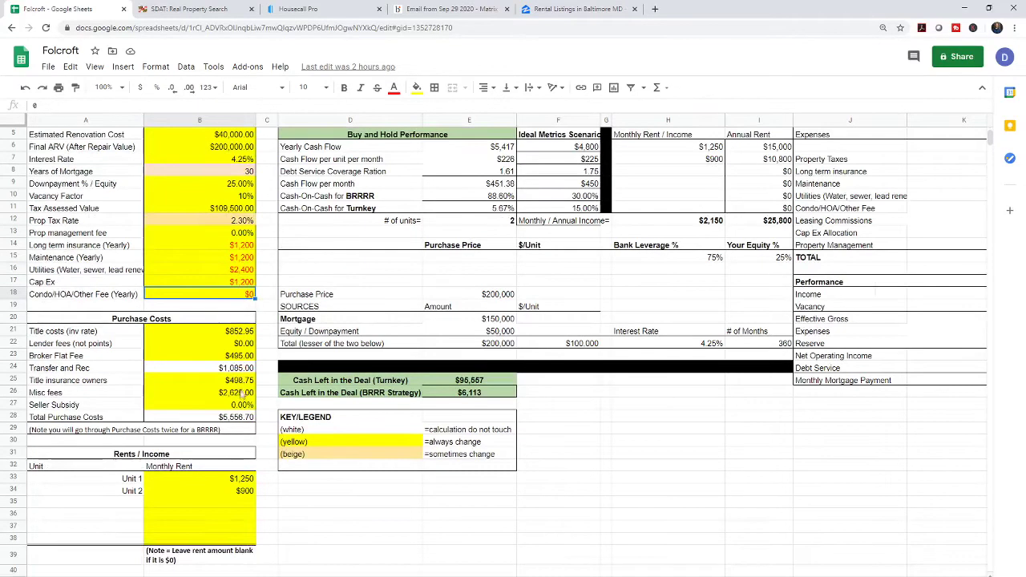
click(231, 334)
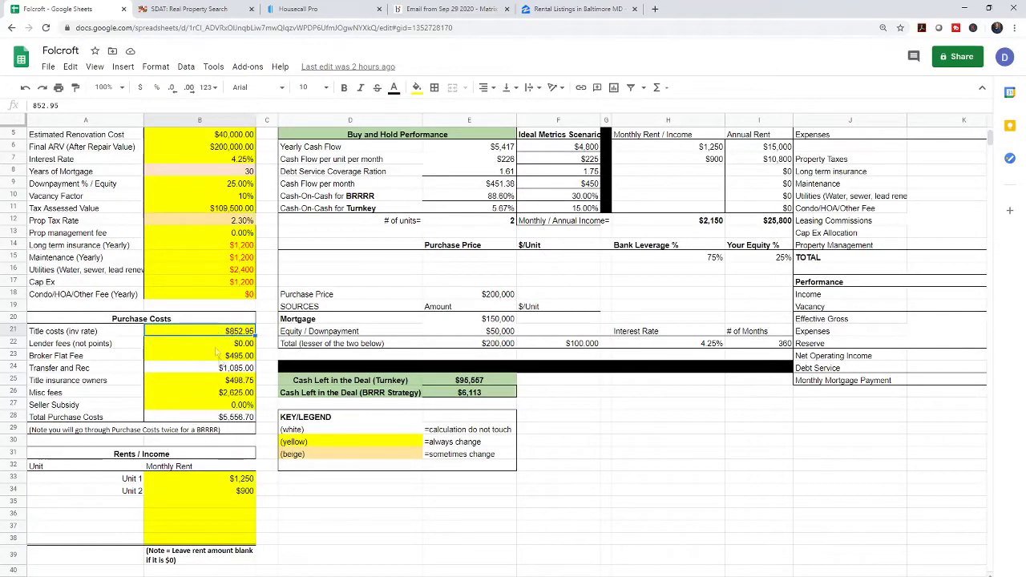
click(222, 417)
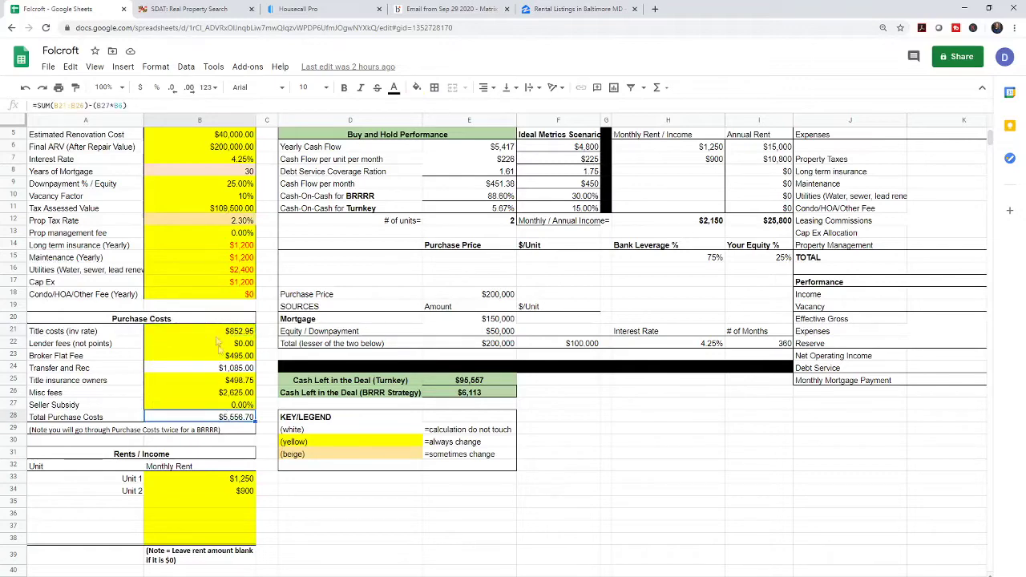
scroll(261, 508, up, 2)
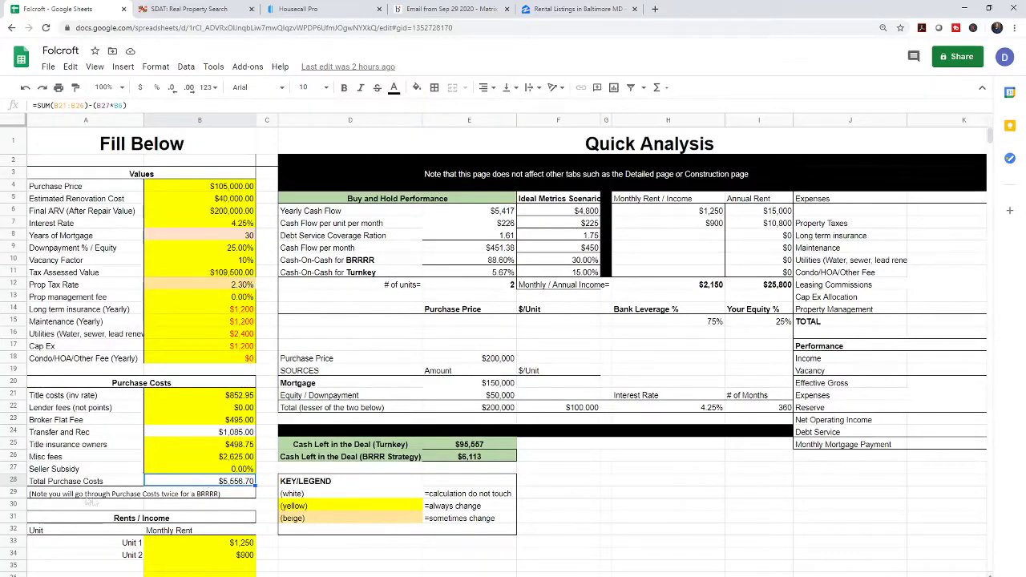
click(63, 495)
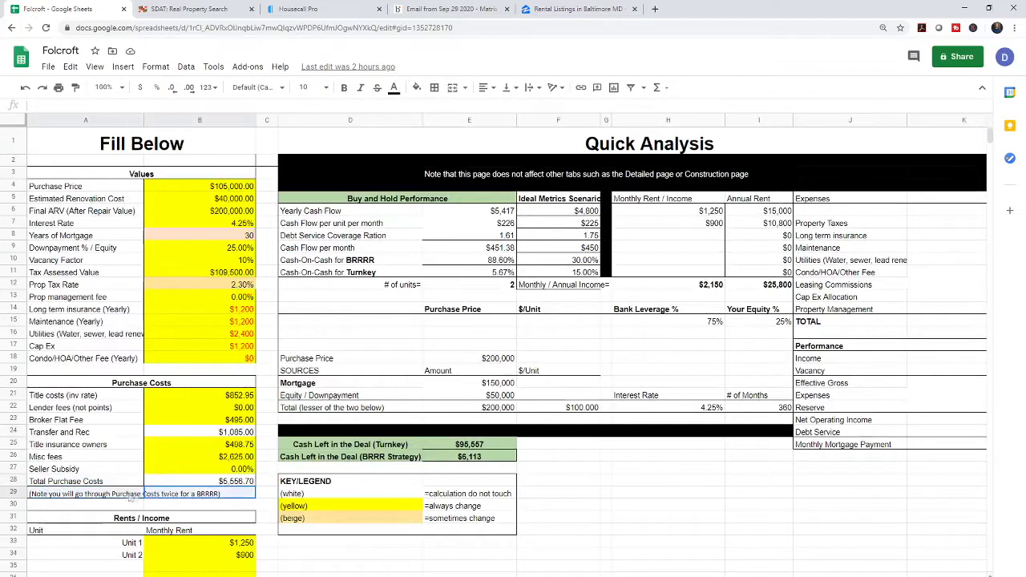
click(199, 496)
click(233, 481)
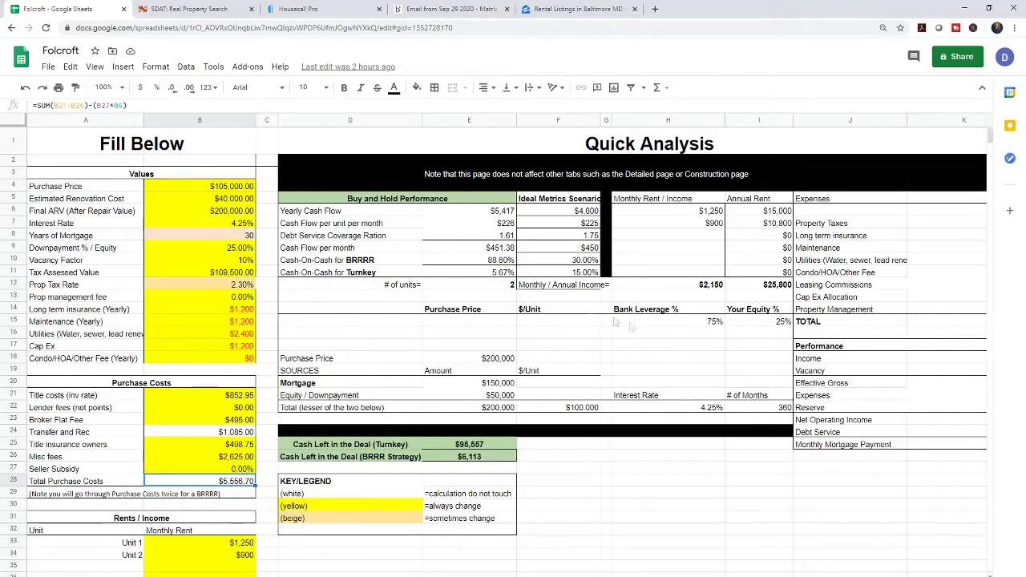
Step: Bring the yearly and monthly Expenses and Performance tables of the Quick Analysis into view
click(677, 336)
key(Right)
key(Right)
key(Right)
key(Right)
key(Right)
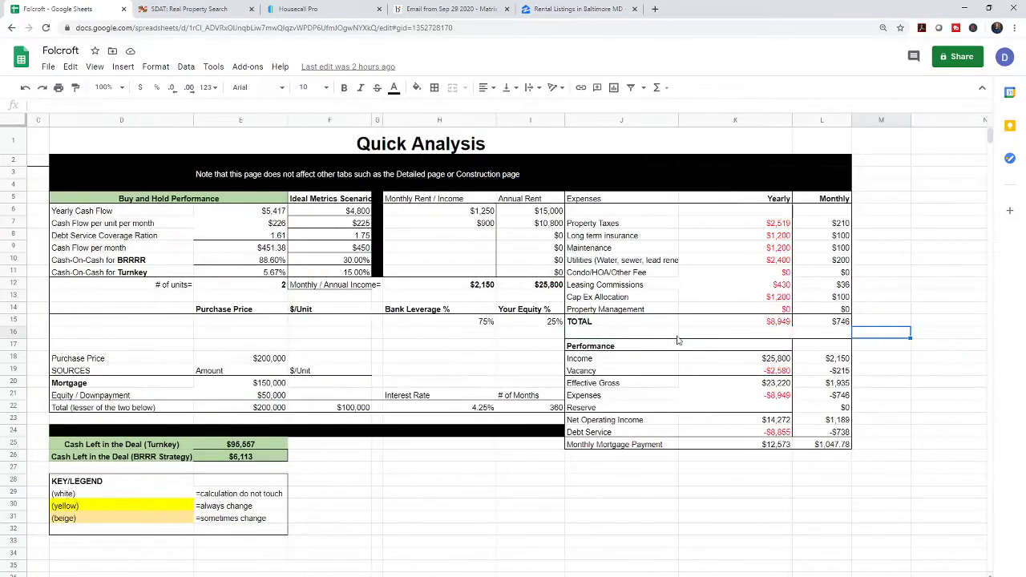
key(Right)
key(Right)
key(Right)
key(Right)
key(Left)
key(Left)
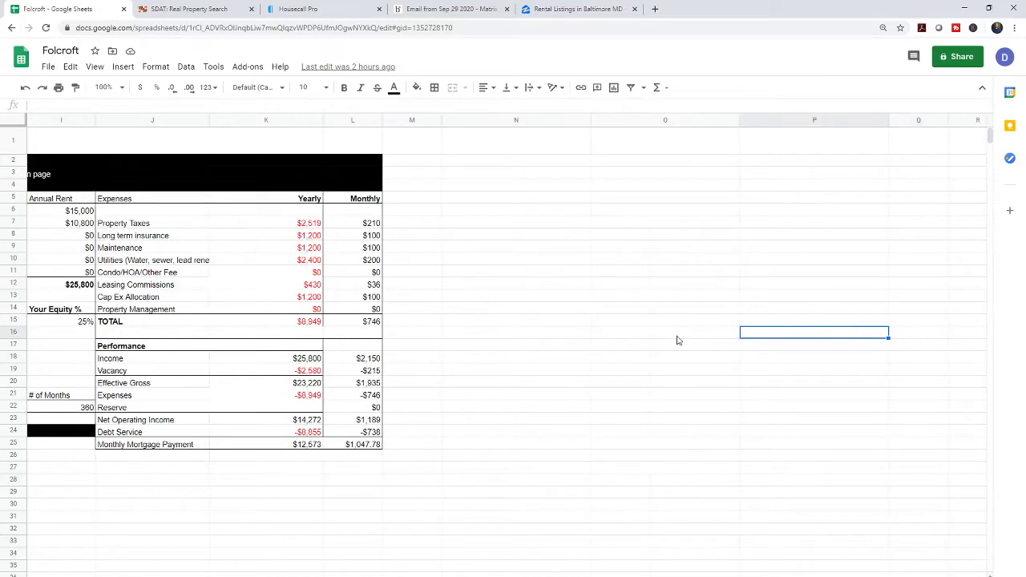
Step: Inspect the yearly and monthly property tax formulas in the Expenses table
key(Left)
key(Left)
key(Left)
key(Up)
key(Up)
key(Up)
key(Left)
key(Up)
key(Up)
key(Up)
key(Up)
key(Left)
key(Right)
key(Up)
key(Right)
key(Up)
key(Left)
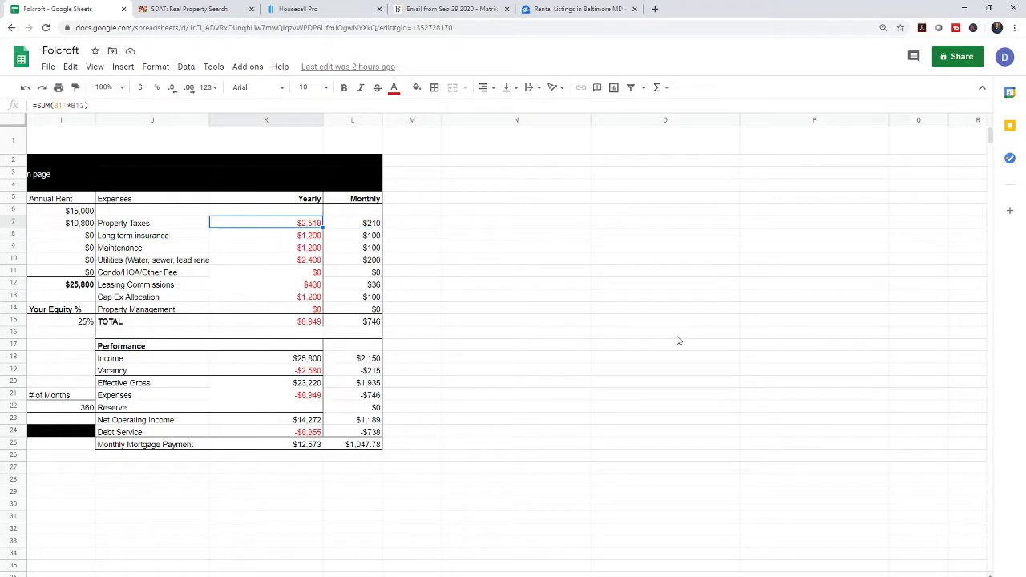
key(Right)
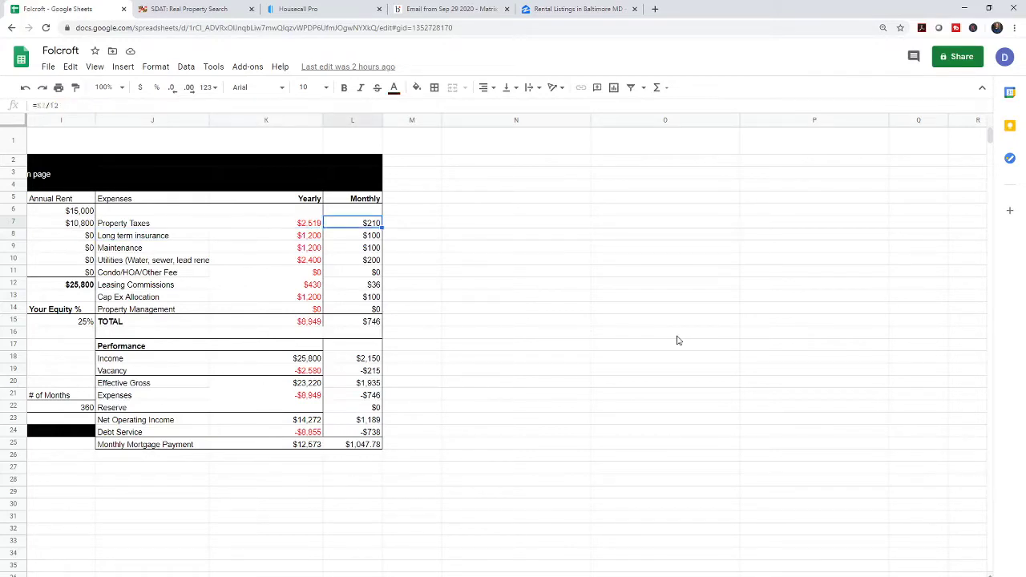
Step: Review the yearly and monthly formulas in the Expenses table from long term insurance through property management, the total and the Performance income row
key(Down)
key(Left)
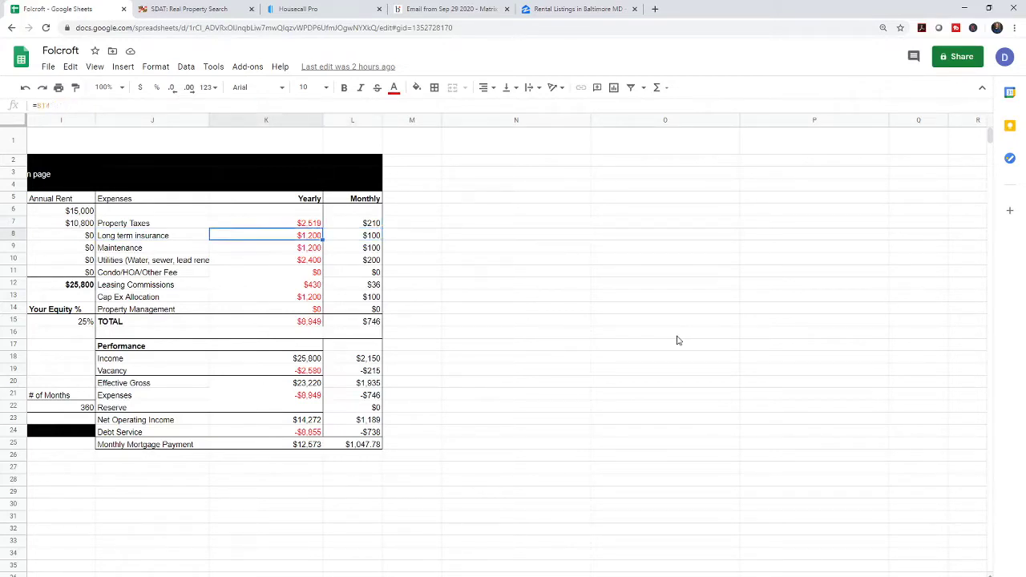
key(Down)
key(Right)
key(Down)
key(Down)
key(Down)
key(Down)
key(Down)
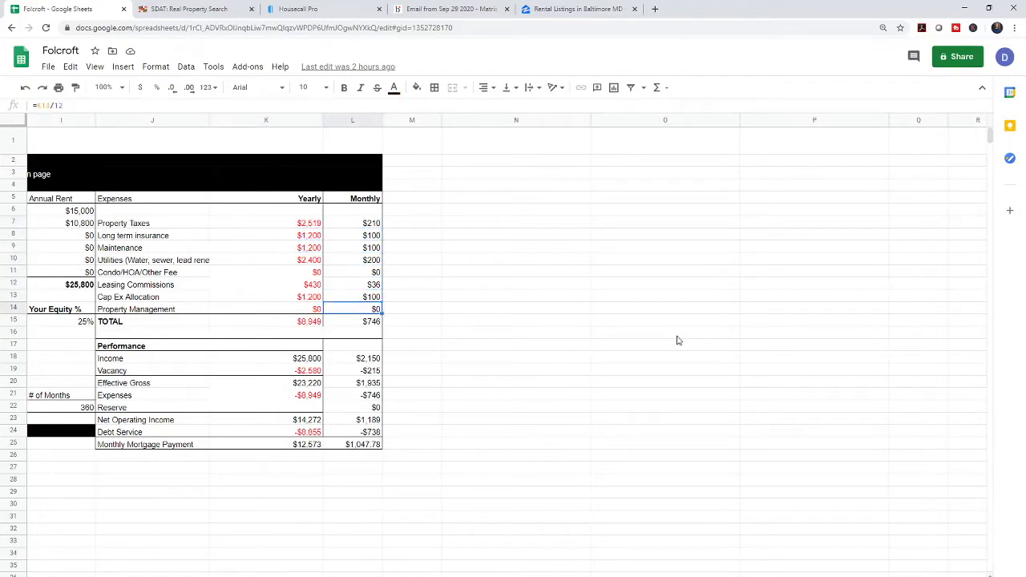
key(Down)
key(Left)
key(Down)
key(Down)
key(Down)
Step: Return to the Fill Below inputs and review the monthly rents for Unit 1 and Unit 2 under Rents / Income
key(Left)
key(Right)
key(Left)
key(Left)
key(Left)
key(Left)
key(Left)
key(Left)
key(Left)
key(Left)
key(Left)
key(Left)
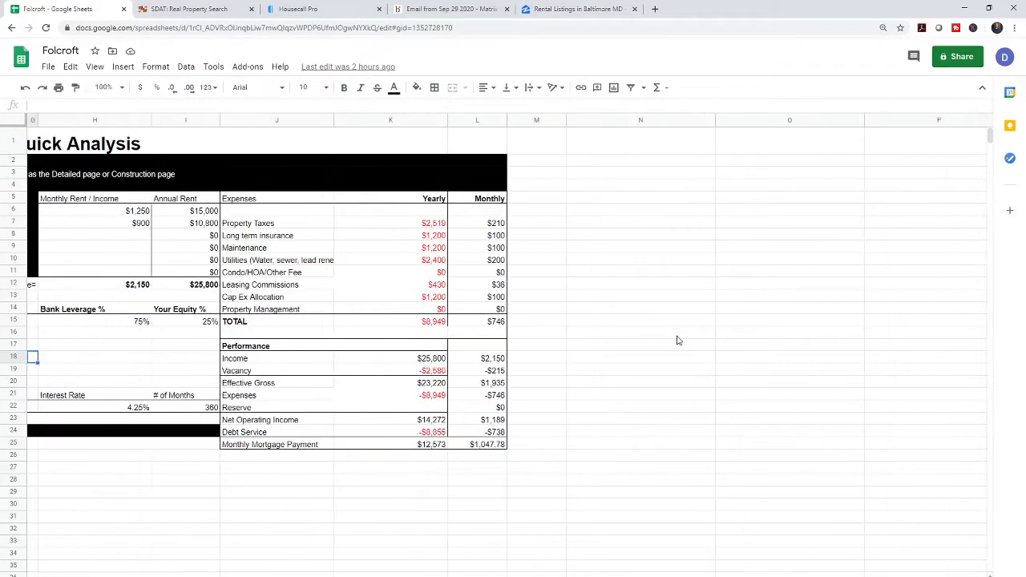
key(Down)
key(Down)
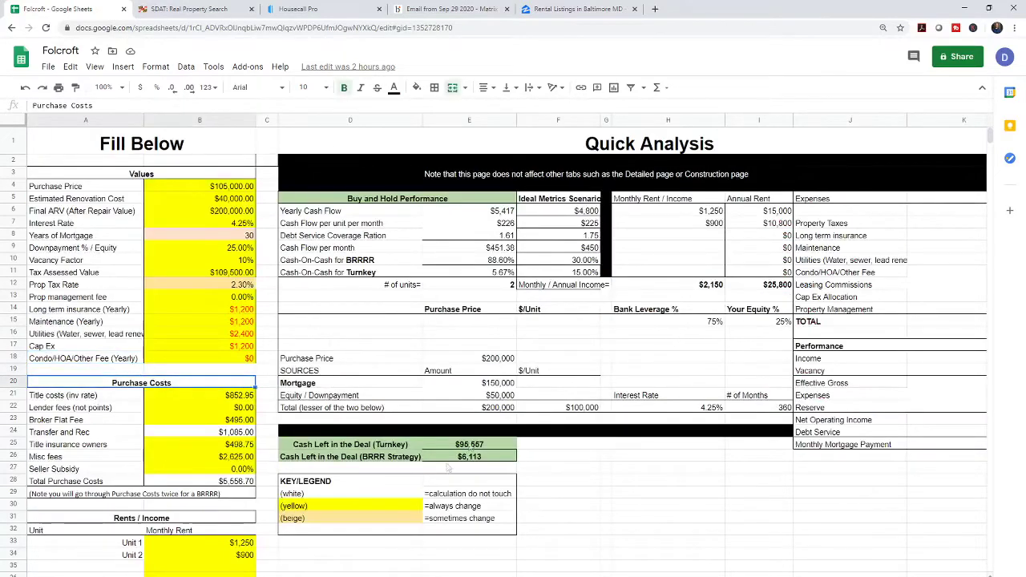
click(199, 546)
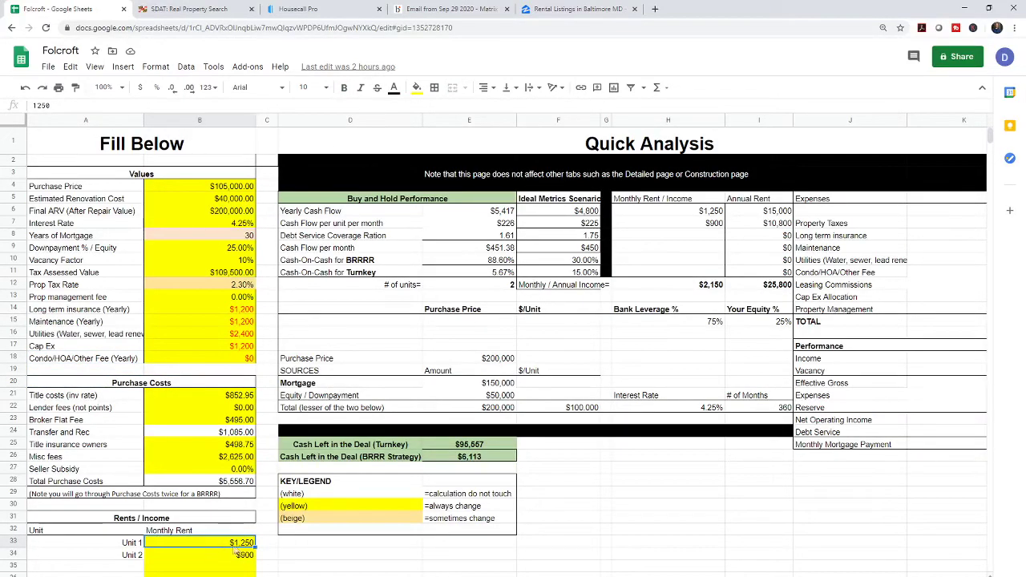
click(231, 557)
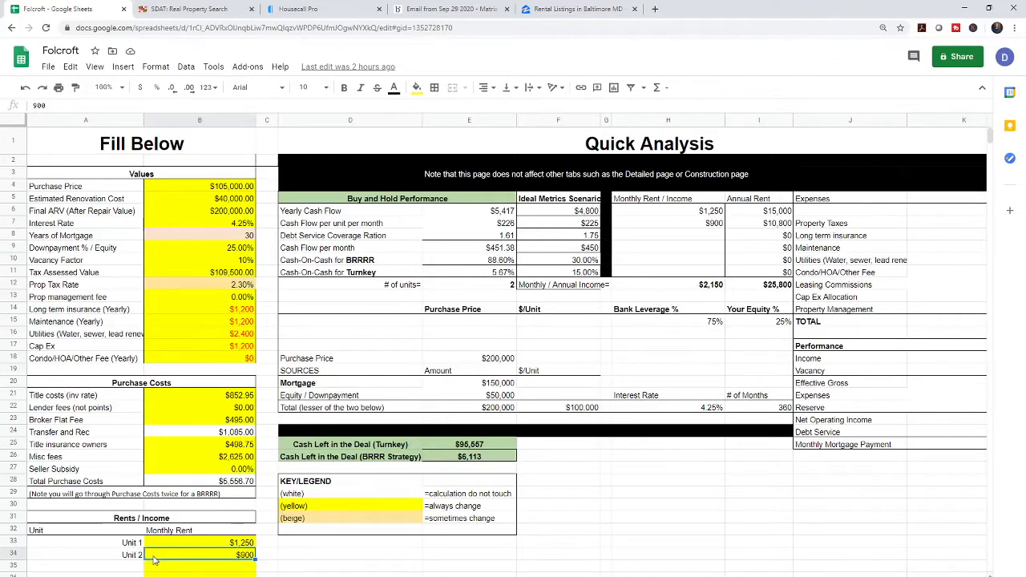
click(180, 545)
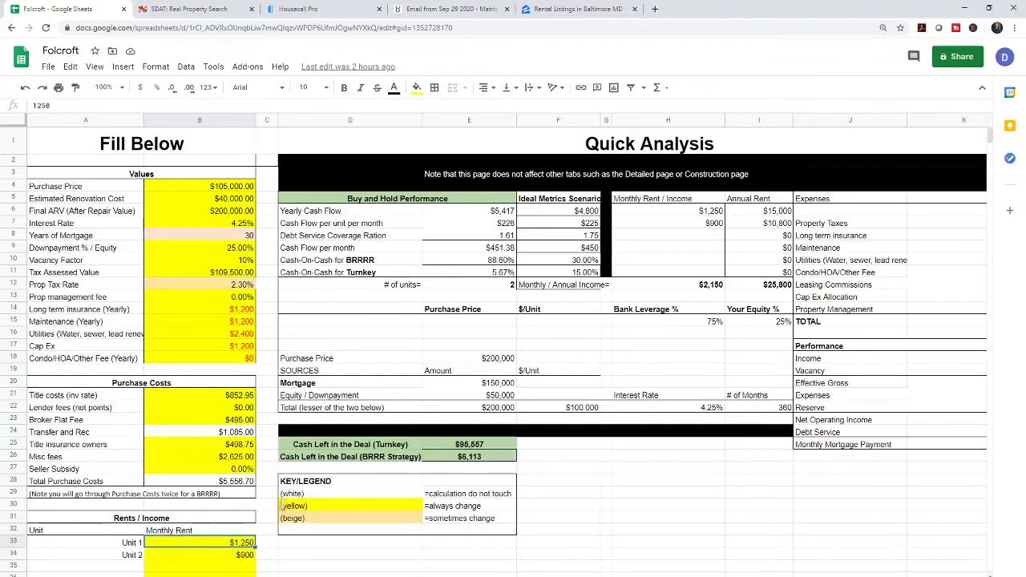
Step: Switch to the Zillow Baltimore rental listings and compare asking rents on the map around Drew St, Bank St and Folcroft St
click(538, 9)
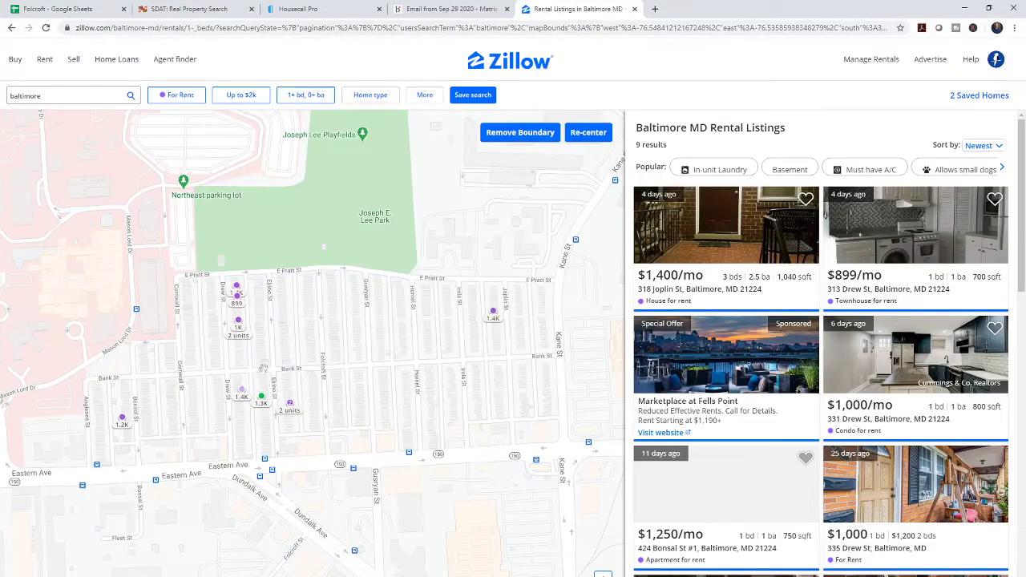
scroll(238, 232, down, 3)
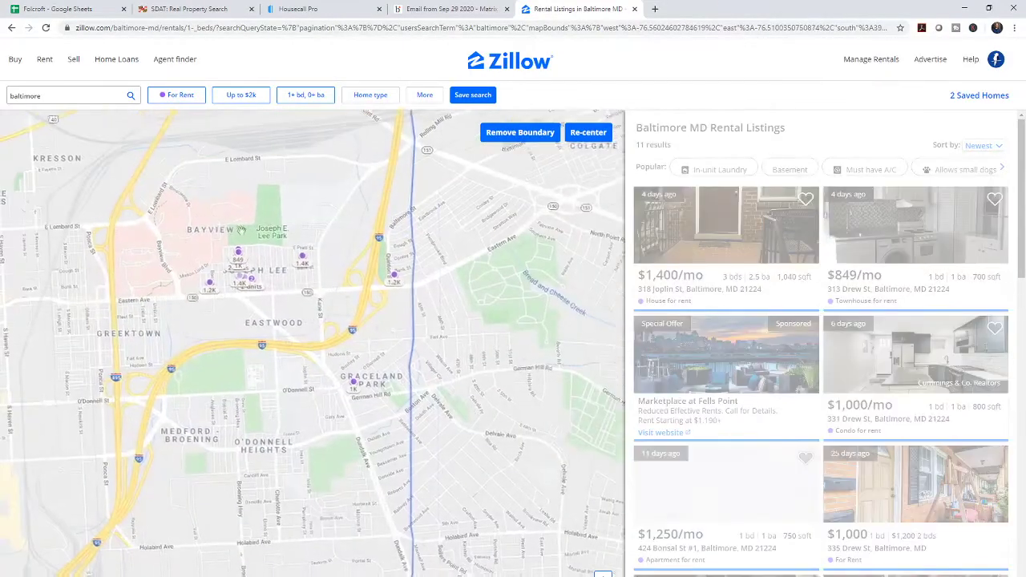
scroll(239, 258, up, 3)
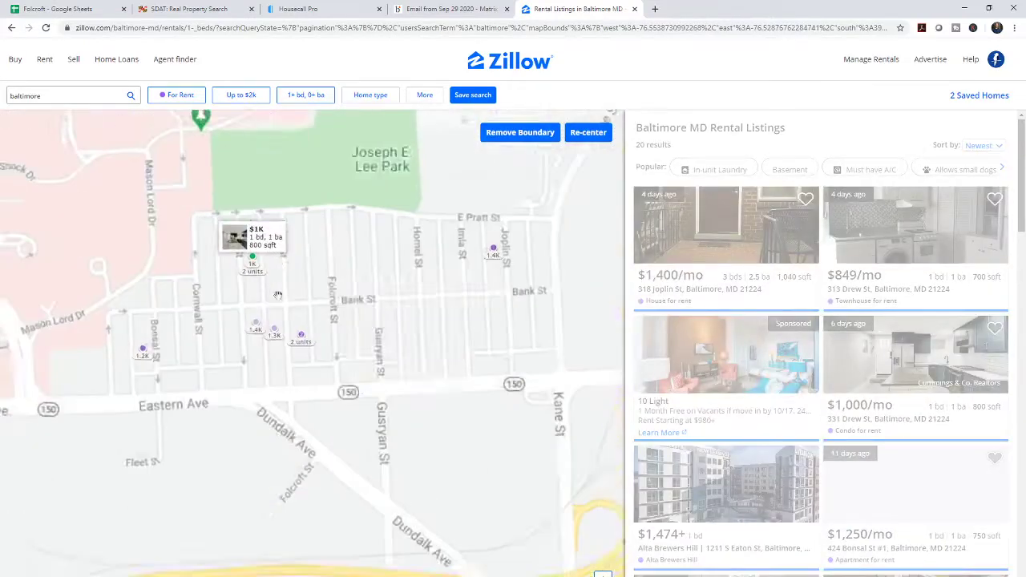
mouse_move(253, 227)
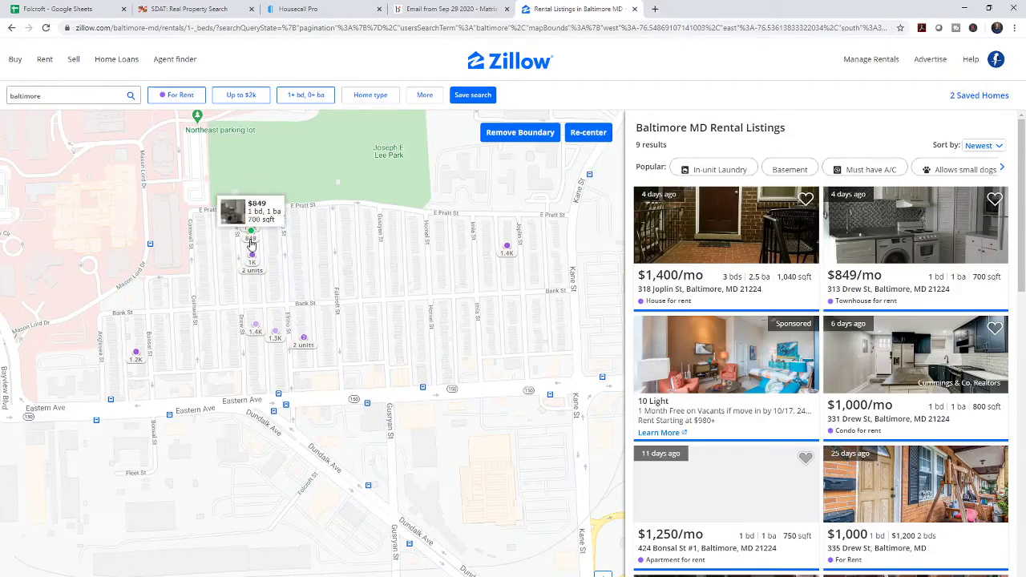
mouse_move(254, 258)
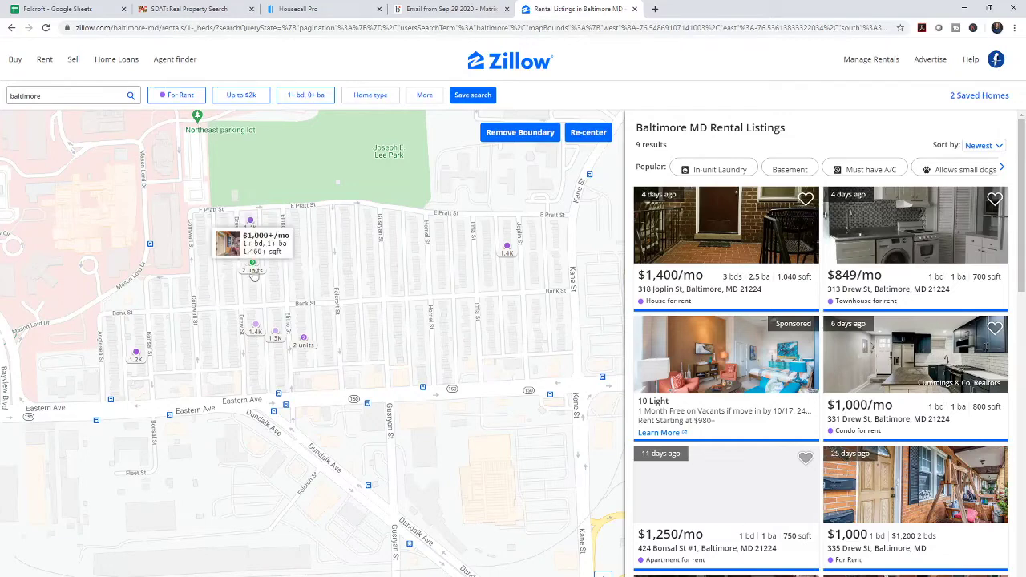
mouse_move(257, 276)
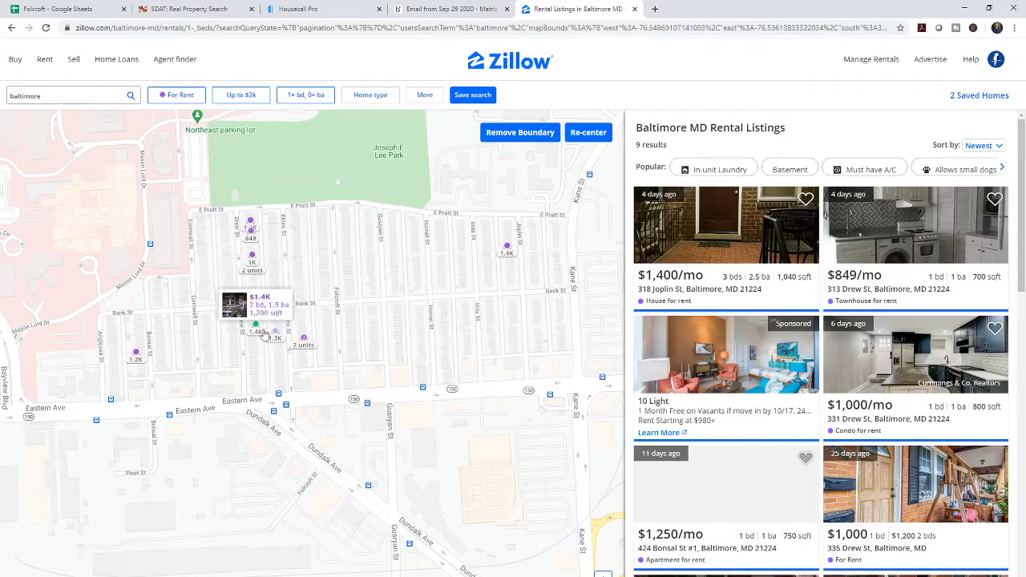
mouse_move(275, 338)
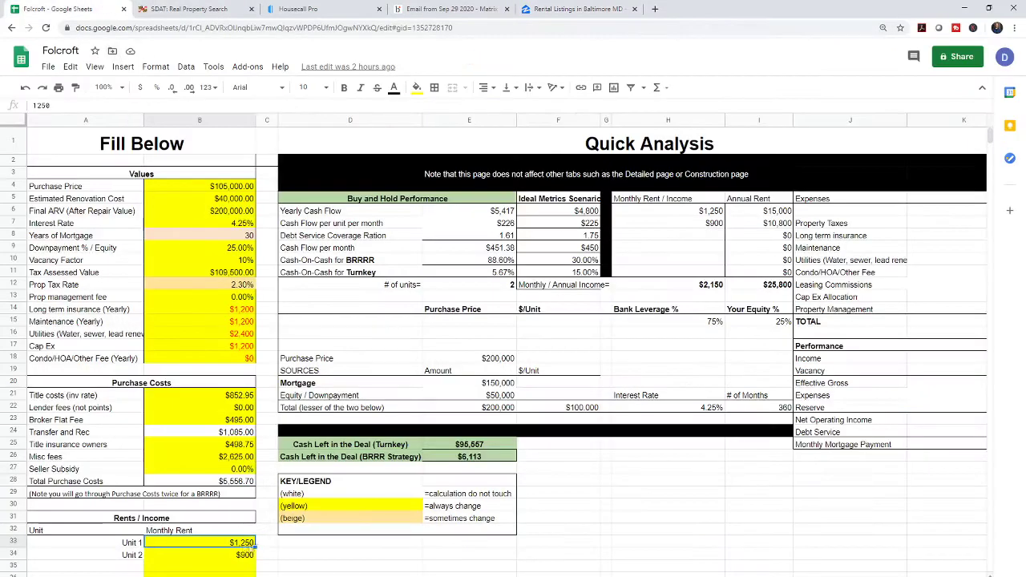
Step: Return to the Folcroft spreadsheet and recheck the Unit 1 and Unit 2 rent inputs against the Zillow listings
click(238, 556)
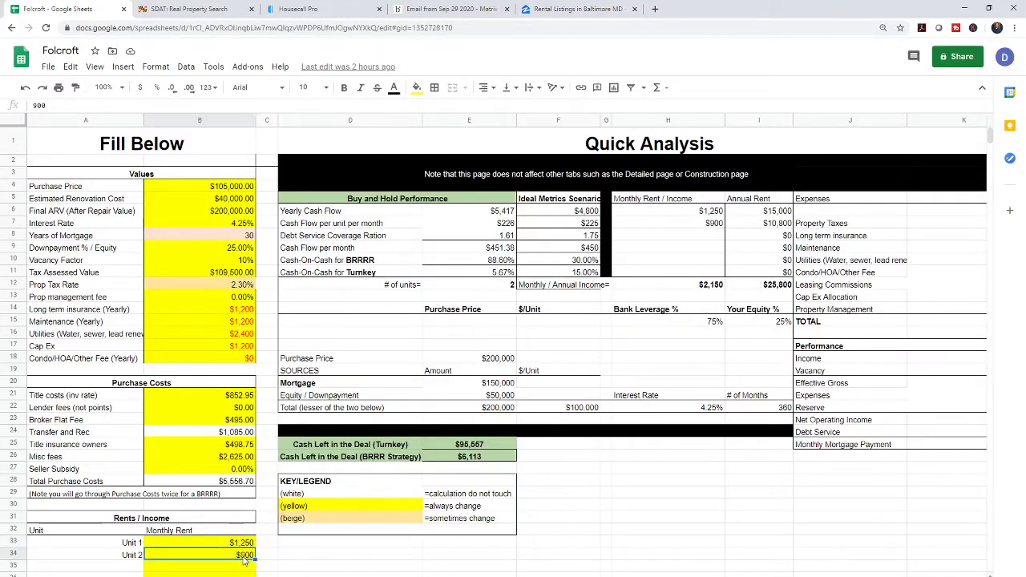
click(241, 545)
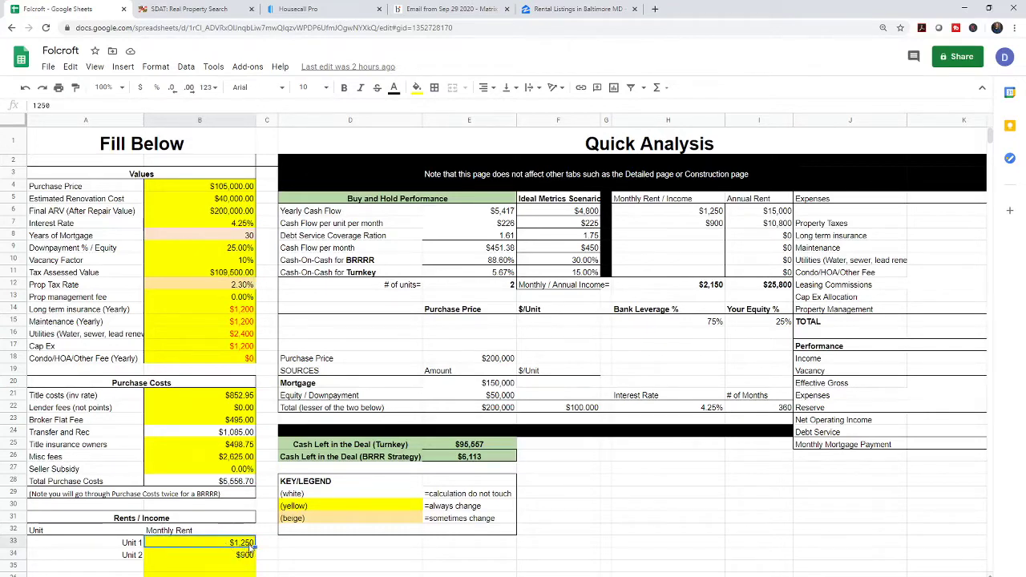
click(245, 559)
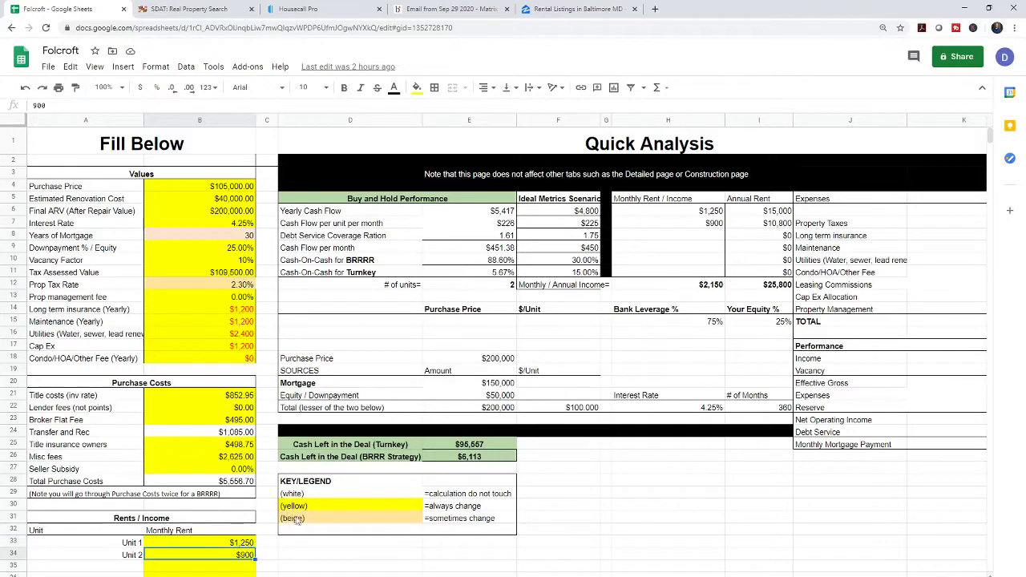
Step: Inspect the formulas for cash flow per unit per month and for total monthly and annual income
click(466, 226)
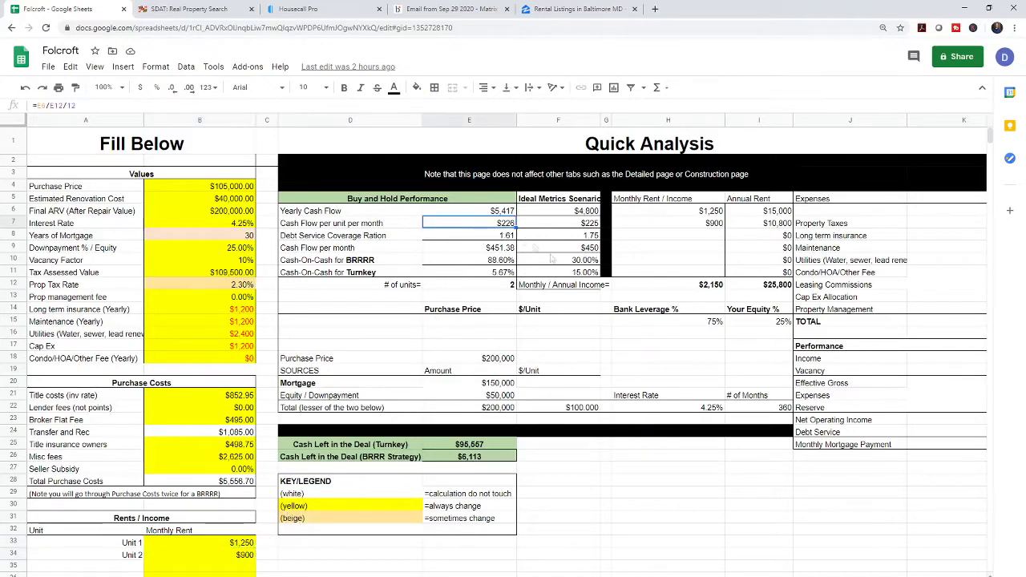
click(705, 286)
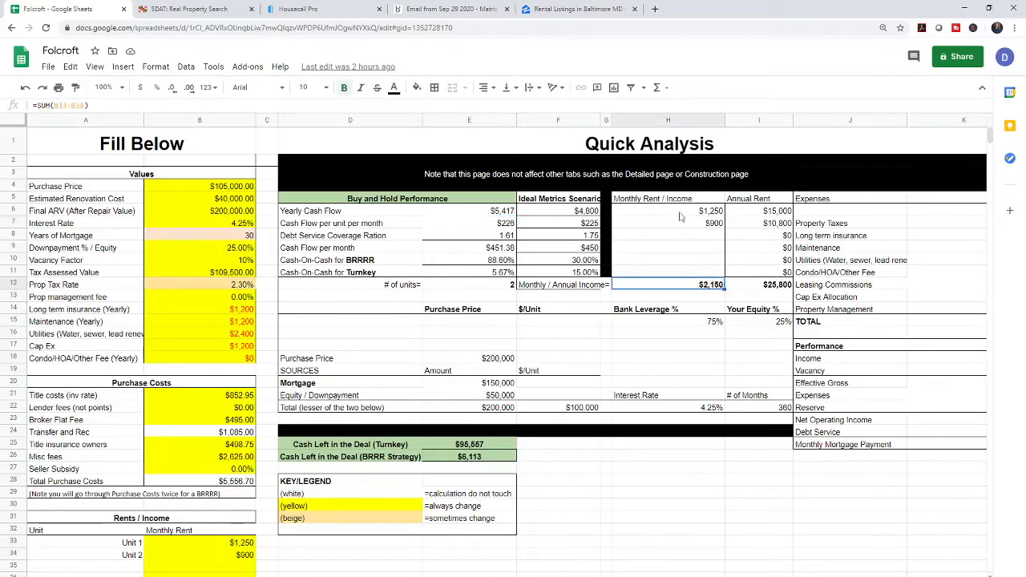
click(771, 285)
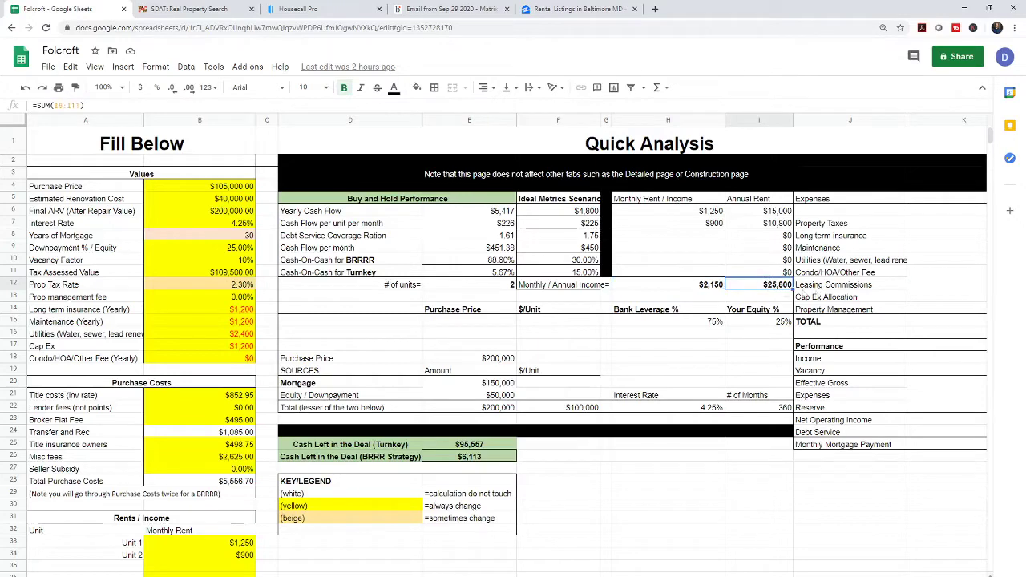
Step: Bring the full Expenses and Performance tables into view and examine the yearly Expenses row under Performance
click(827, 298)
key(Right)
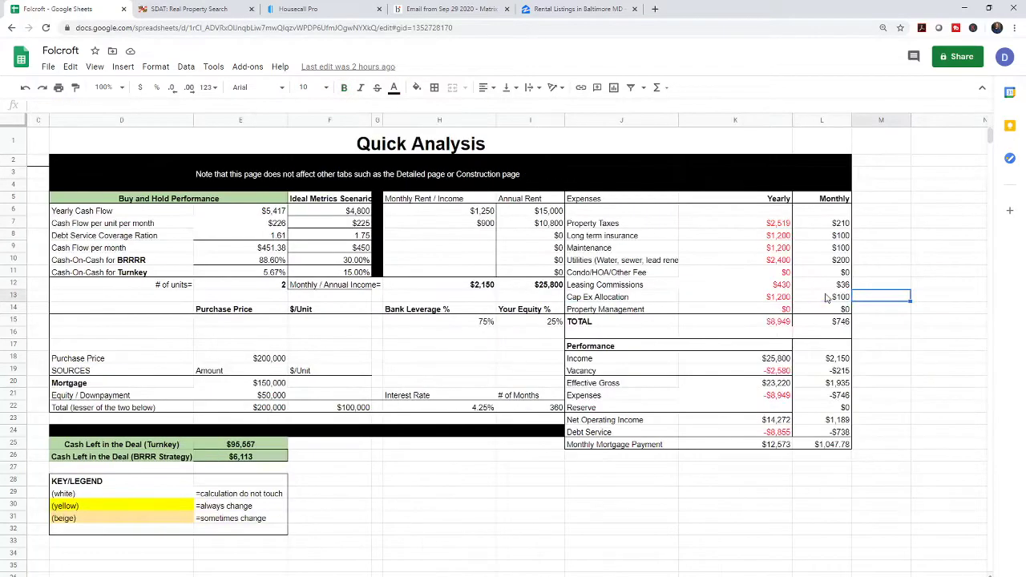
key(Down)
key(Down)
key(Down)
key(Down)
key(Down)
key(Down)
key(Down)
key(Down)
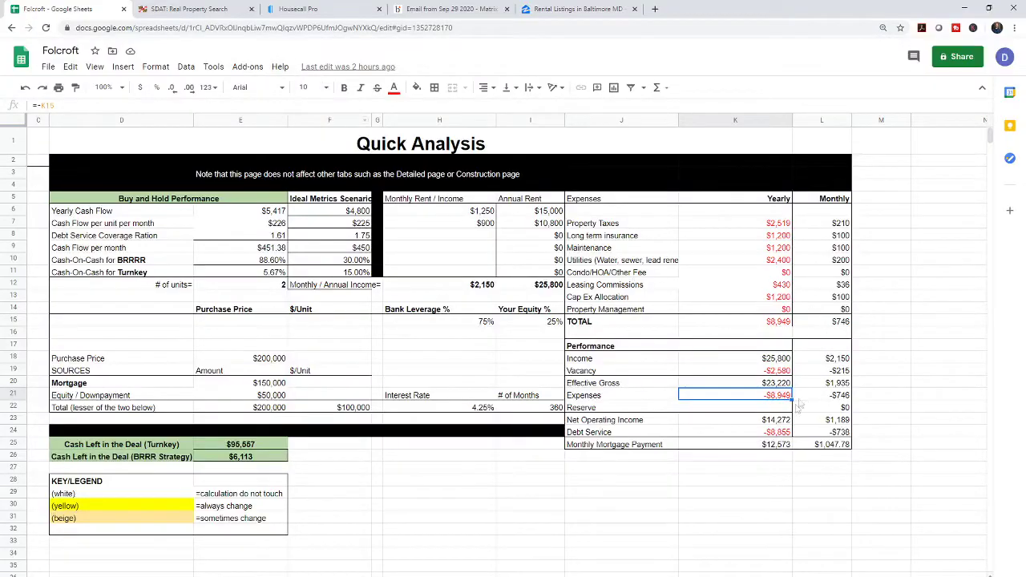
Step: Inspect the net operating income, debt service and monthly mortgage payment formulas in the Performance table
click(770, 422)
key(Down)
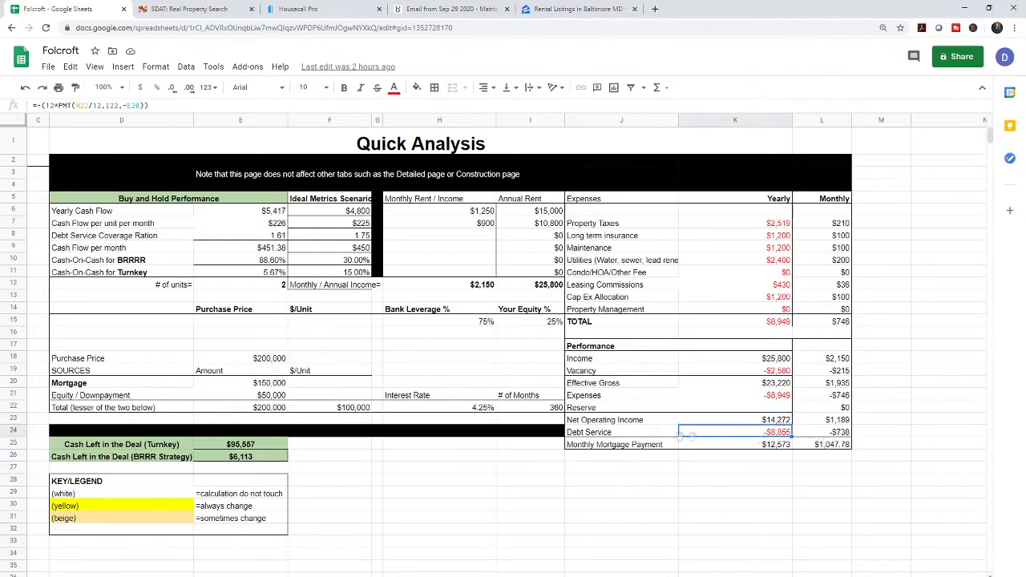
click(658, 447)
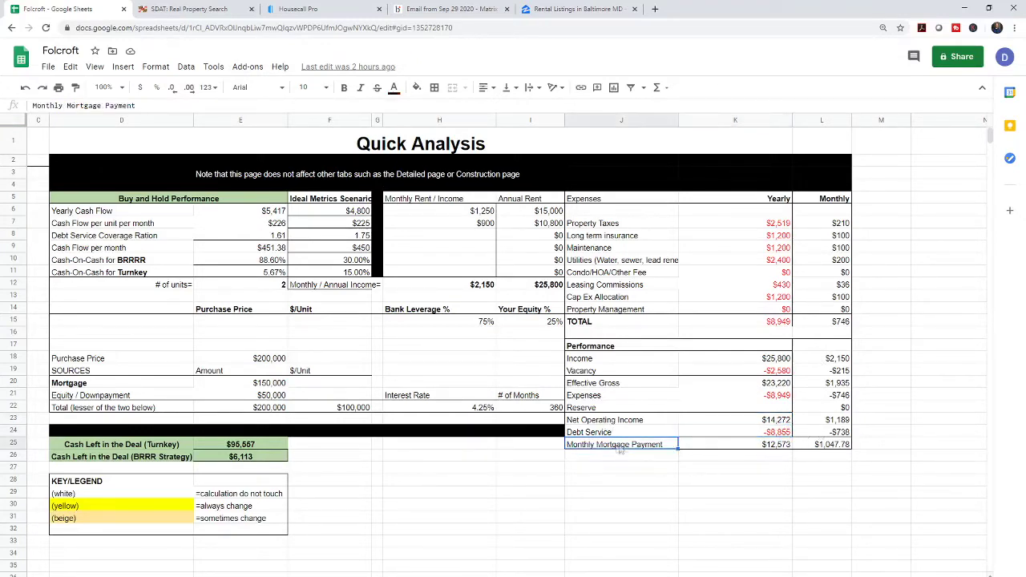
click(833, 445)
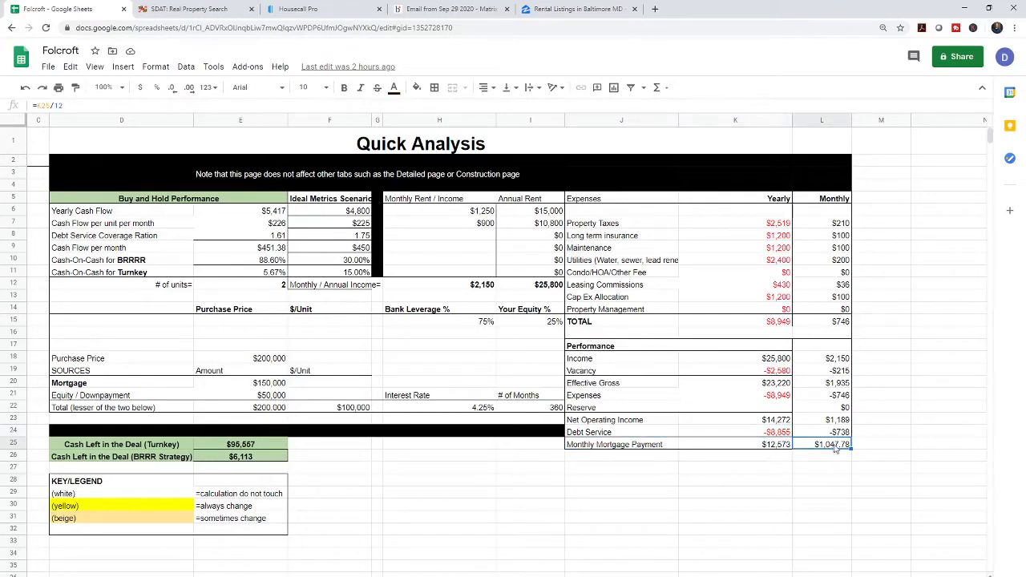
click(777, 446)
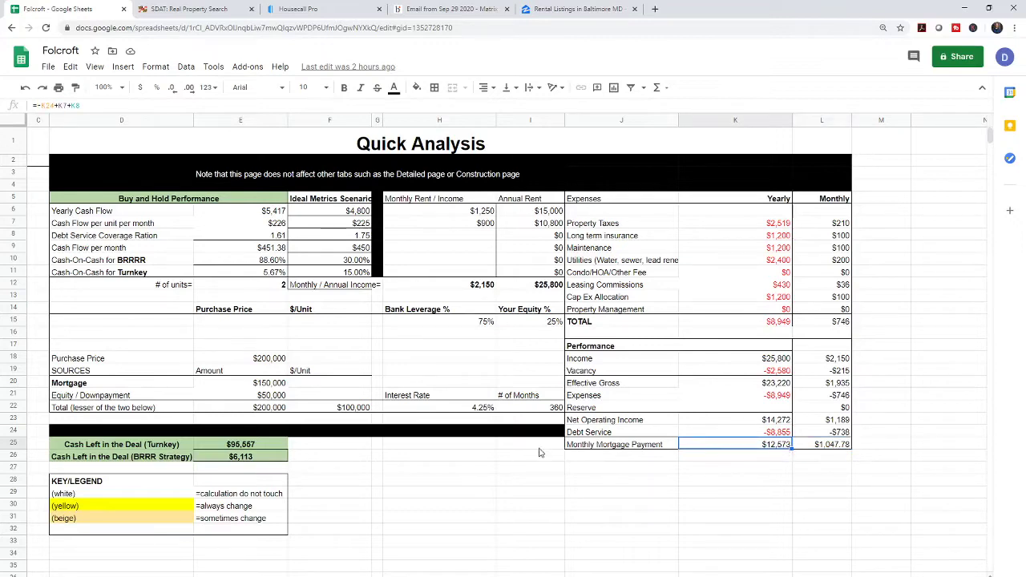
Step: Return to the start of the sheet and highlight the Quick Analysis block from Buy and Hold Performance down past the legend
key(Left)
key(Left)
key(Left)
key(Left)
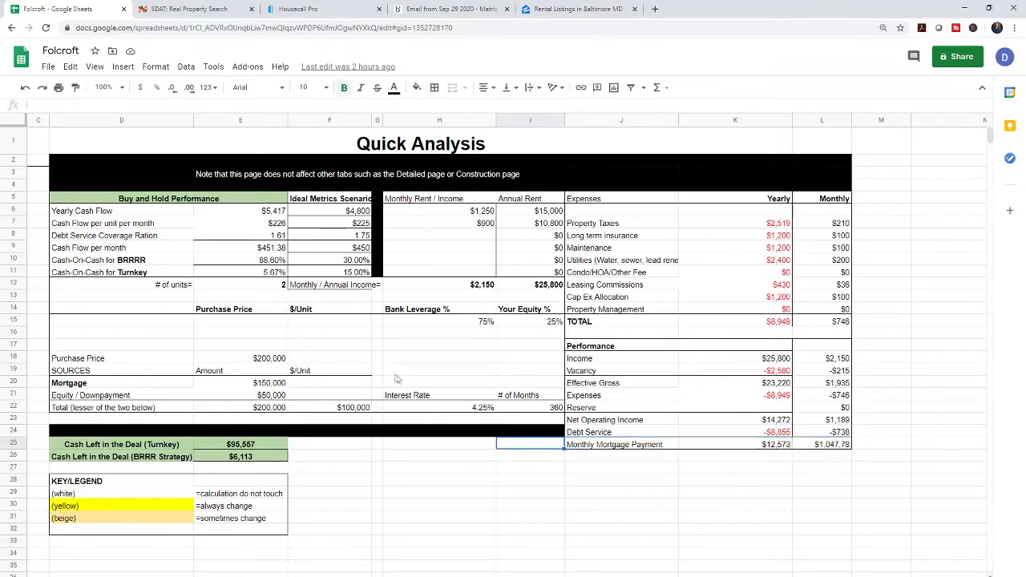
key(Left)
key(Left)
key(Left)
key(Left)
key(Left)
key(Left)
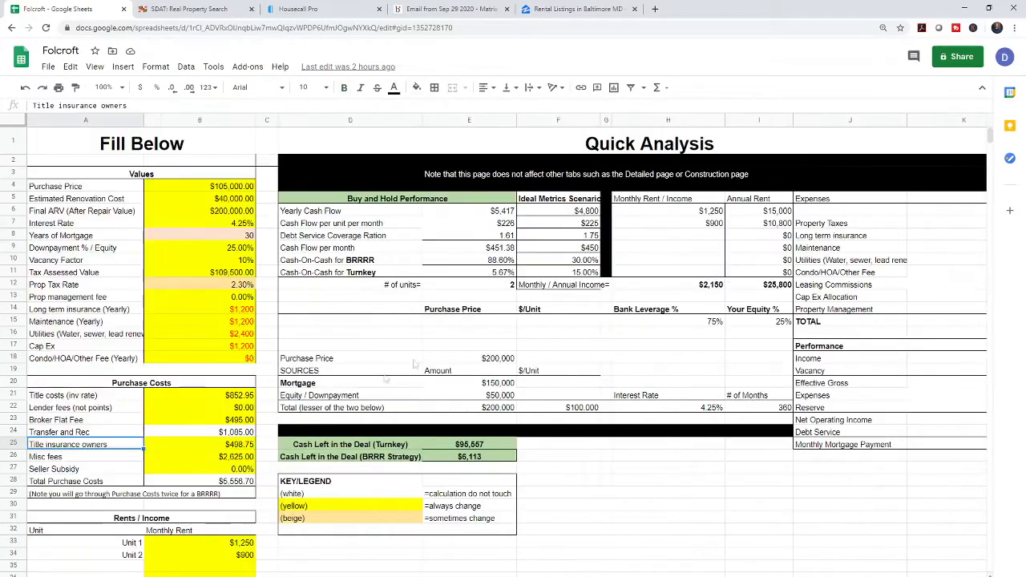
drag(326, 199, 738, 553)
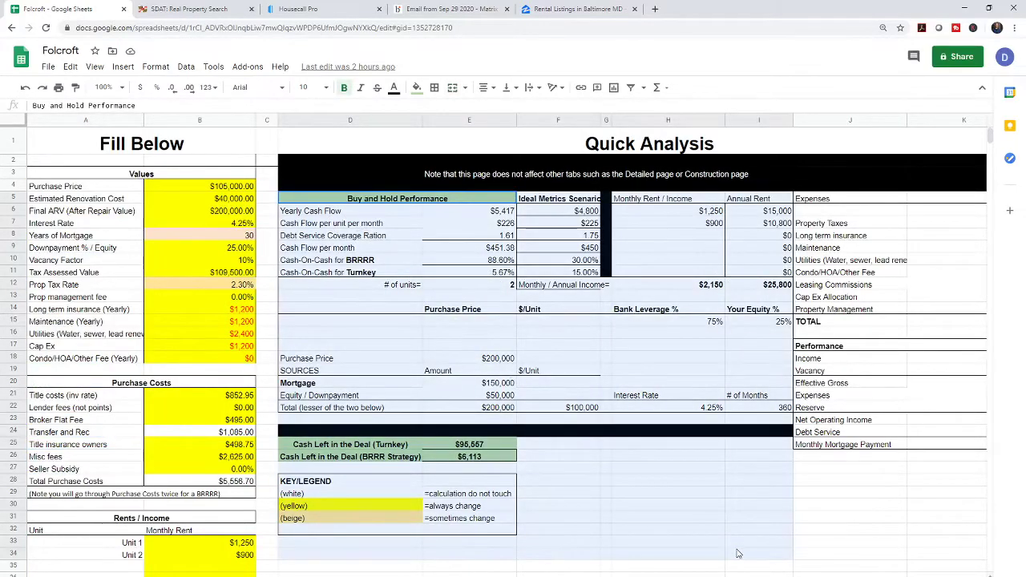
Step: Check the yearly cash flow label and the cash flow per month formula under Buy and Hold Performance
click(344, 213)
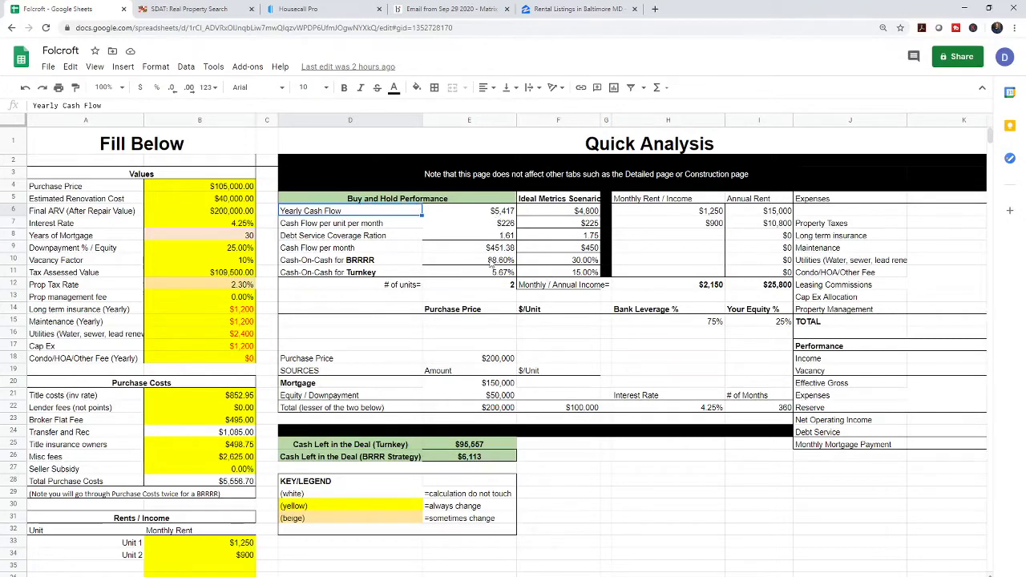
click(440, 252)
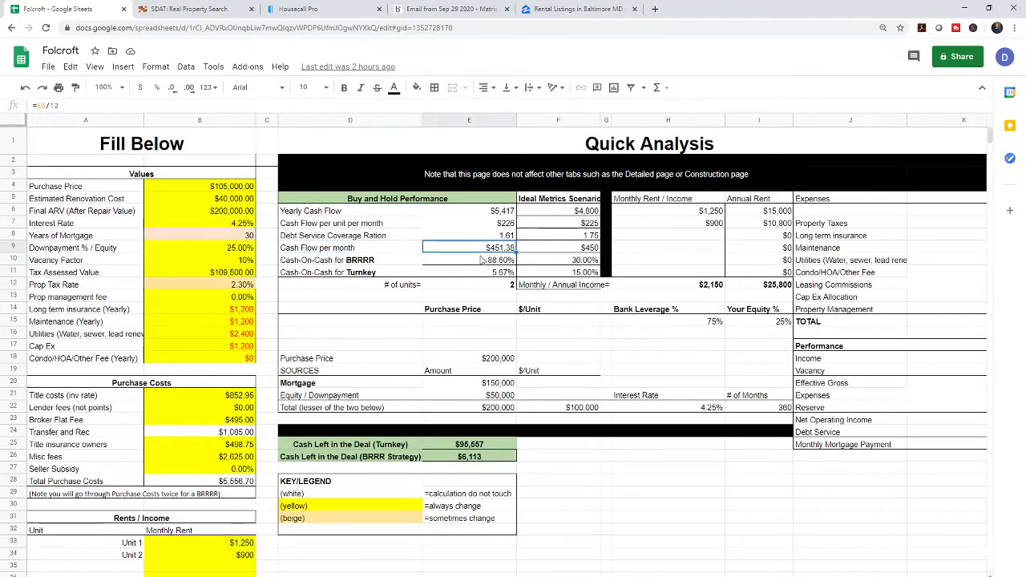
Step: Move through the rent and equity figures to the monthly column's mortgage payment formula in the Performance table
key(Right)
key(Down)
key(Right)
key(Right)
key(Down)
key(Down)
key(Right)
key(Right)
key(Right)
key(Right)
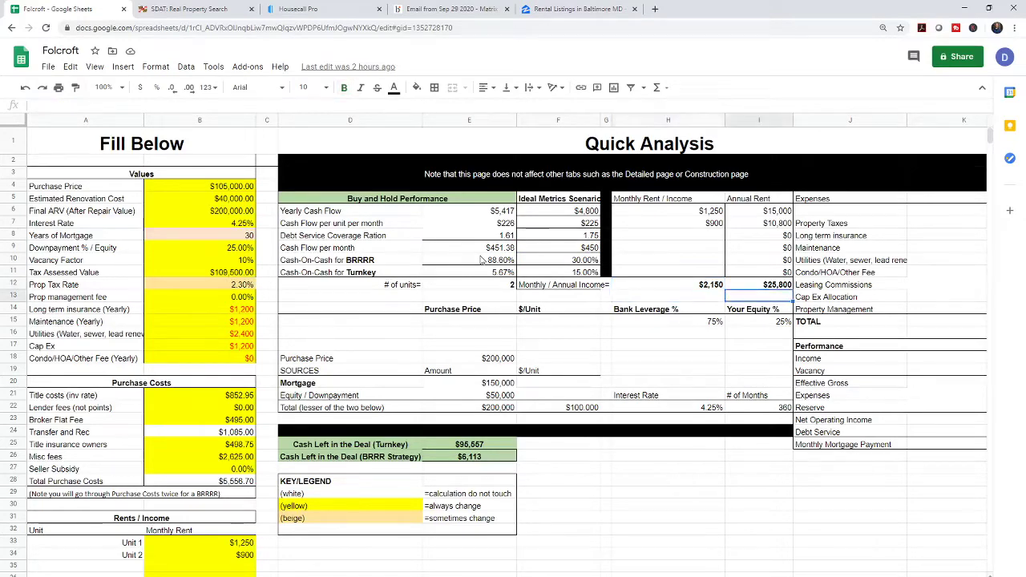
key(Down)
key(Down)
key(Down)
key(Down)
key(Down)
key(Down)
key(Down)
key(Down)
key(Down)
key(Down)
key(Down)
key(Down)
key(Down)
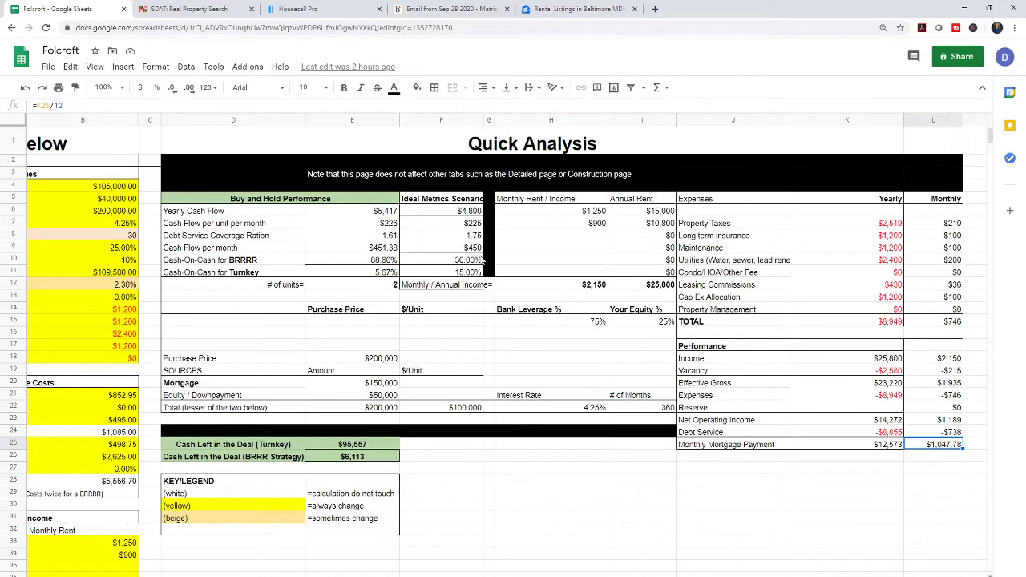
Step: Check the yearly mortgage payment formula and return to the cash flow per month cell under Buy and Hold Performance
key(Left)
key(Left)
key(Left)
key(Left)
key(Left)
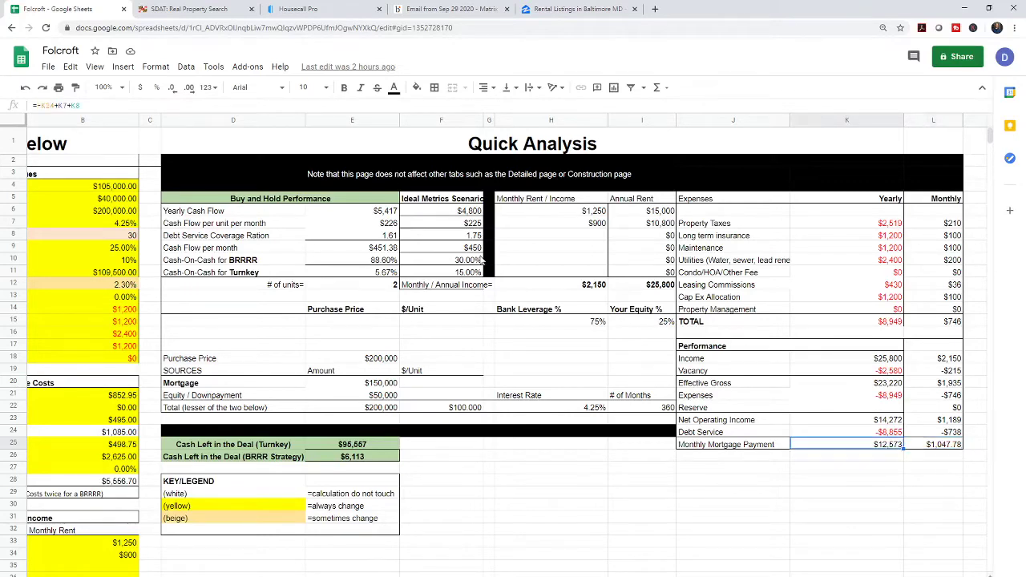
key(Up)
key(Up)
key(Up)
key(Up)
key(Up)
key(Up)
key(Up)
key(Up)
key(Up)
key(Up)
key(Up)
key(Up)
key(Up)
key(Up)
key(Up)
key(Up)
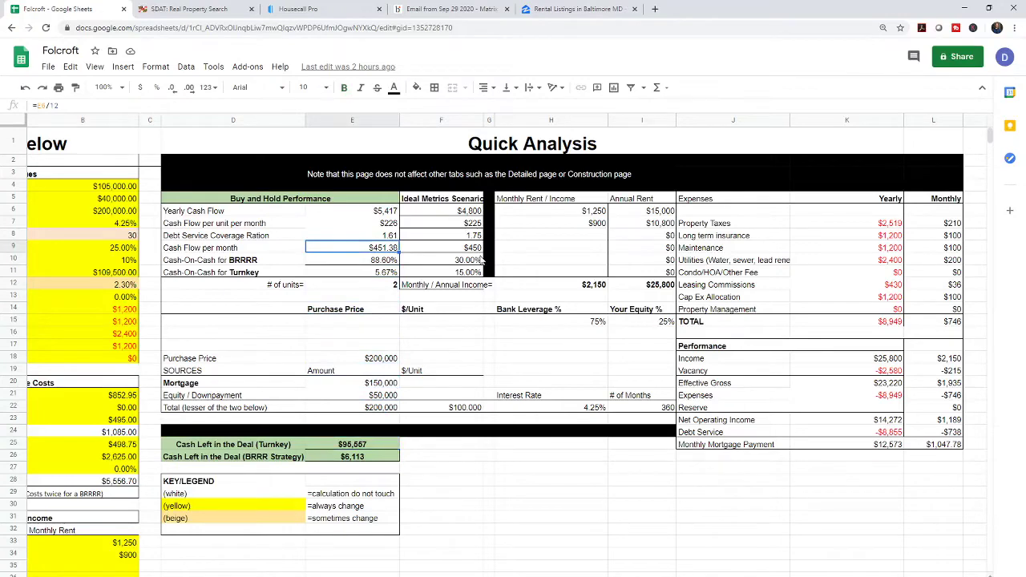
Step: Go to the Fill Below inputs and check the yearly maintenance and Cap Ex amounts
key(Left)
key(Left)
key(Left)
key(Left)
key(Down)
key(Down)
key(Down)
key(Down)
key(Down)
key(Down)
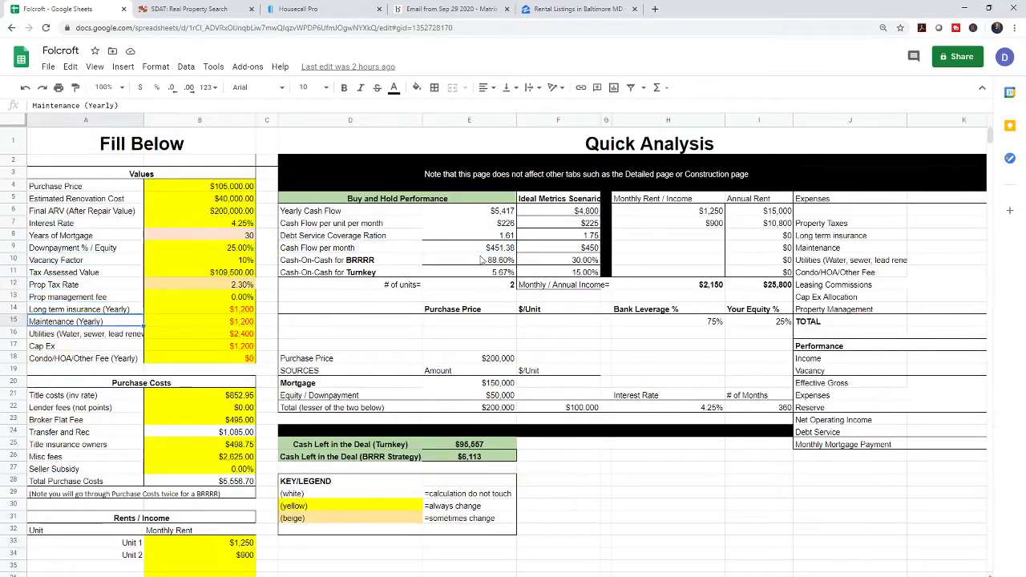
key(Right)
key(Down)
key(Down)
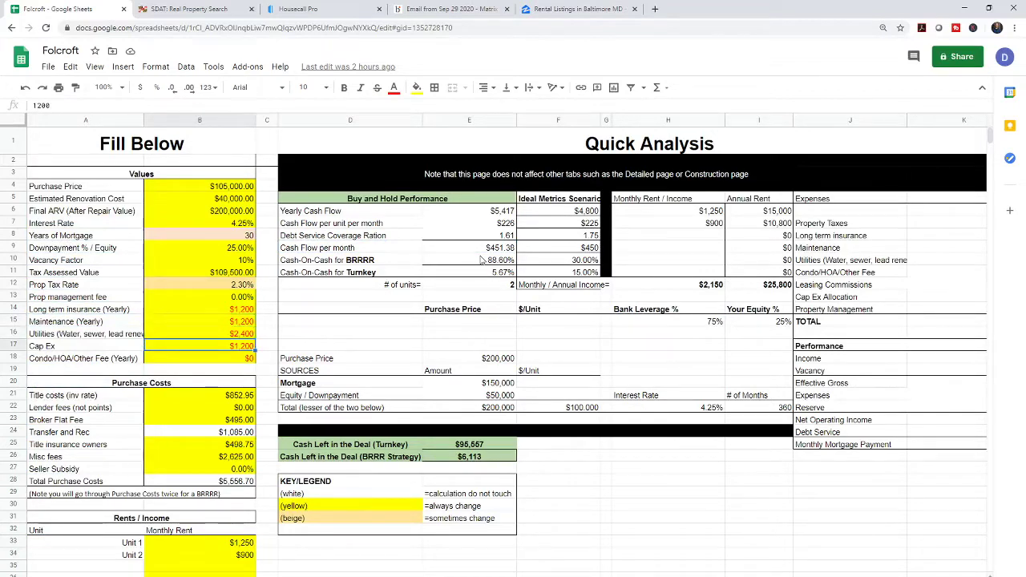
Step: Return to the cash flow per month formula under Buy and Hold Performance
key(Right)
key(Right)
key(Right)
key(Right)
key(Right)
key(Left)
key(Up)
key(Up)
key(Up)
key(Up)
key(Up)
key(Up)
key(Up)
key(Up)
key(Left)
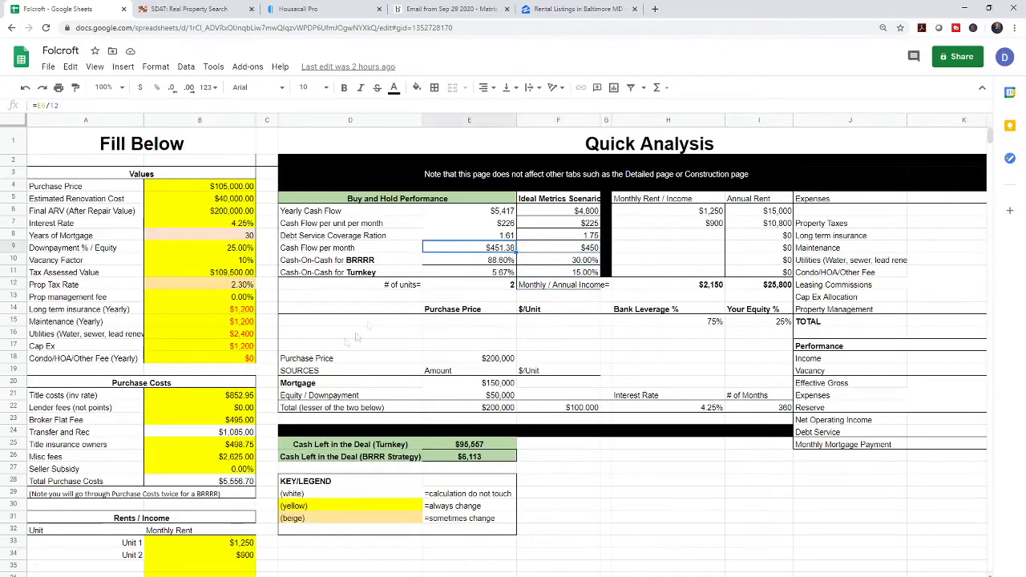
Step: Compare the Cash-On-Cash for BRRRR figure with its Ideal Metrics Scenario target
click(239, 338)
click(462, 248)
click(305, 264)
click(507, 261)
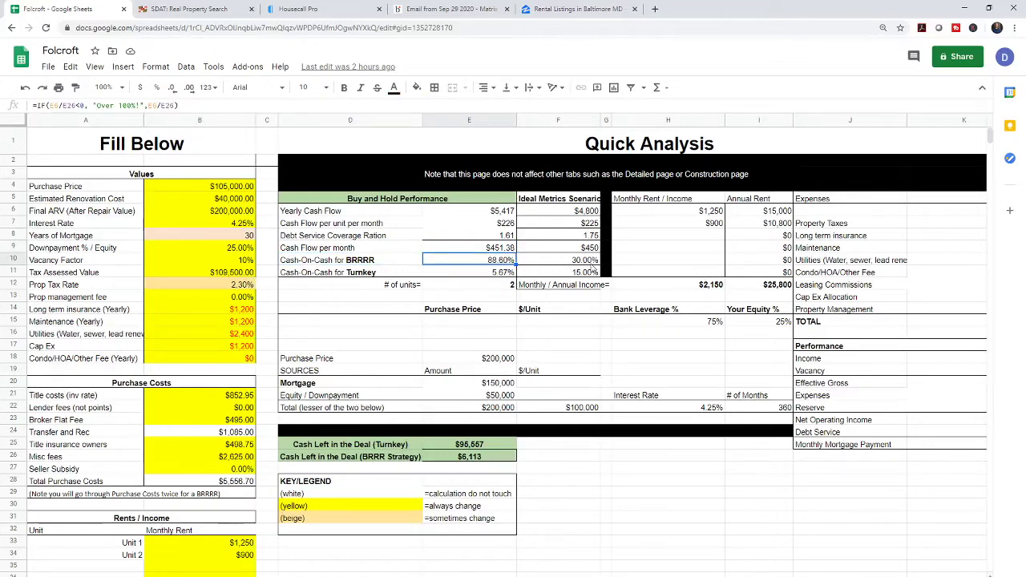
click(580, 265)
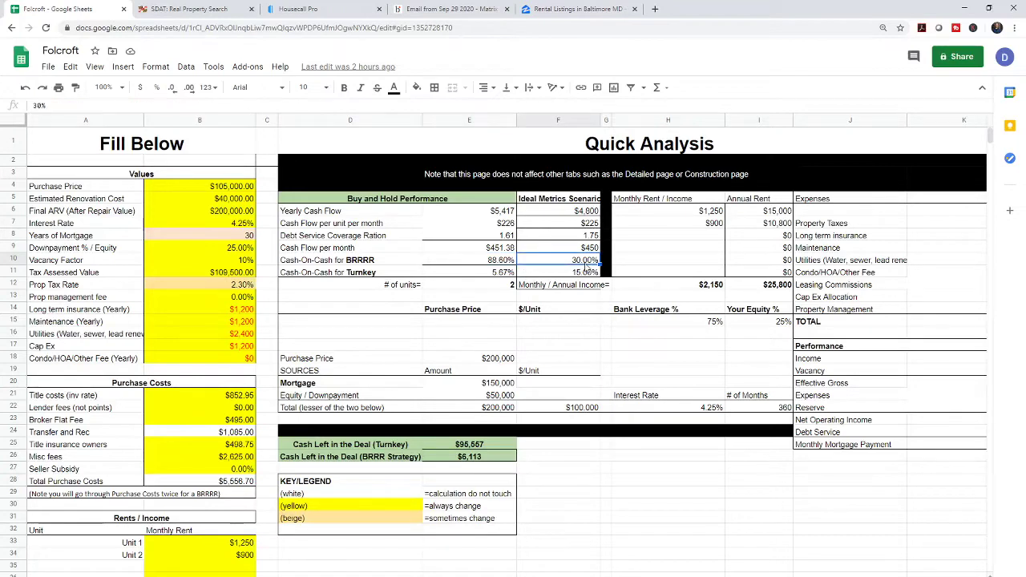
Step: Highlight the Ideal Metrics Scenario column and compare its monthly cash flow target with the deal's cash flow per month
drag(571, 198, 576, 277)
click(533, 250)
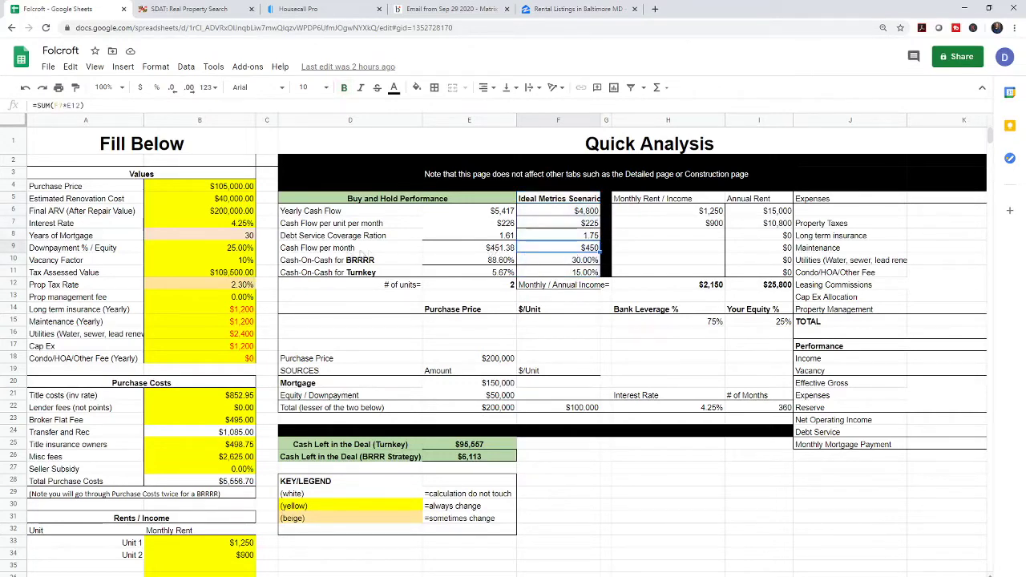
click(329, 250)
click(576, 251)
click(512, 251)
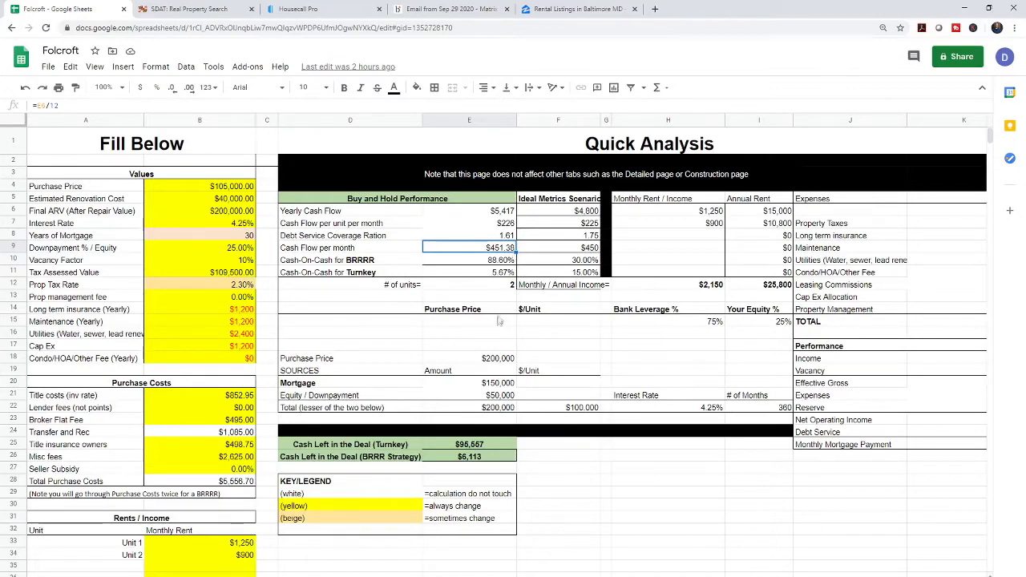
Step: Check the number of units, the Cash Left in the Deal (BRRR Strategy) formula and the Cash-On-Cash for BRRRR formula
click(497, 285)
click(477, 456)
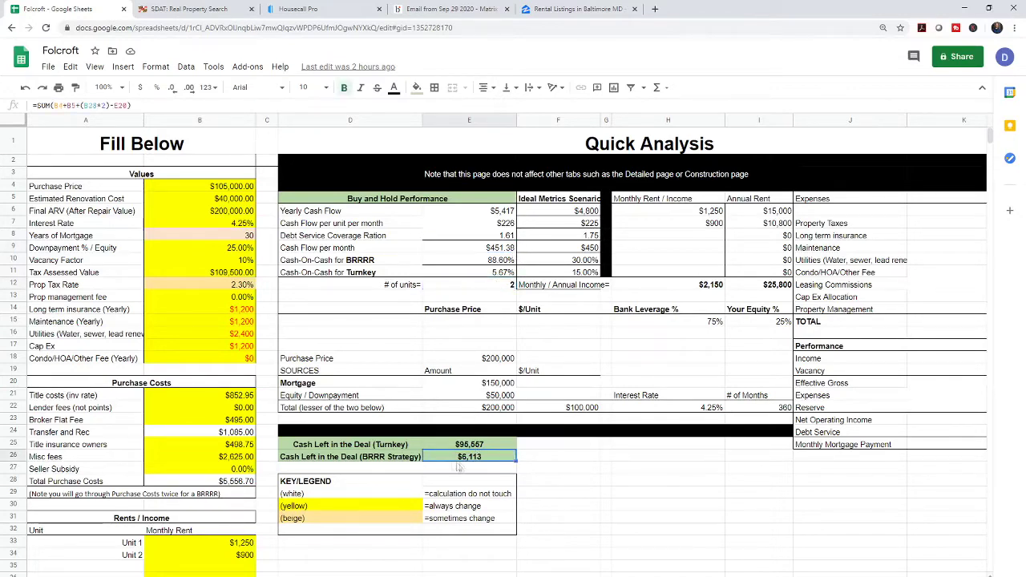
click(315, 460)
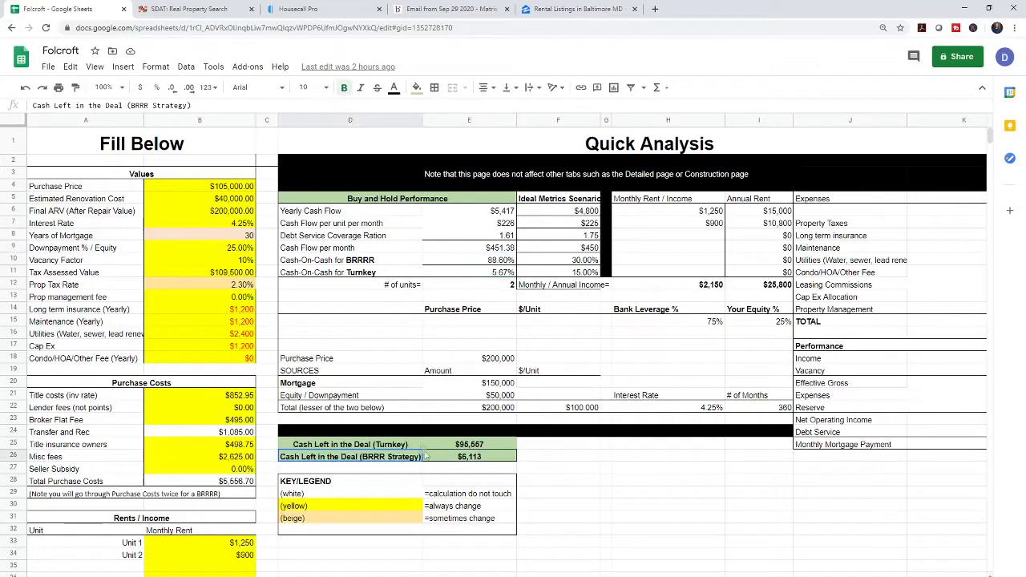
click(471, 463)
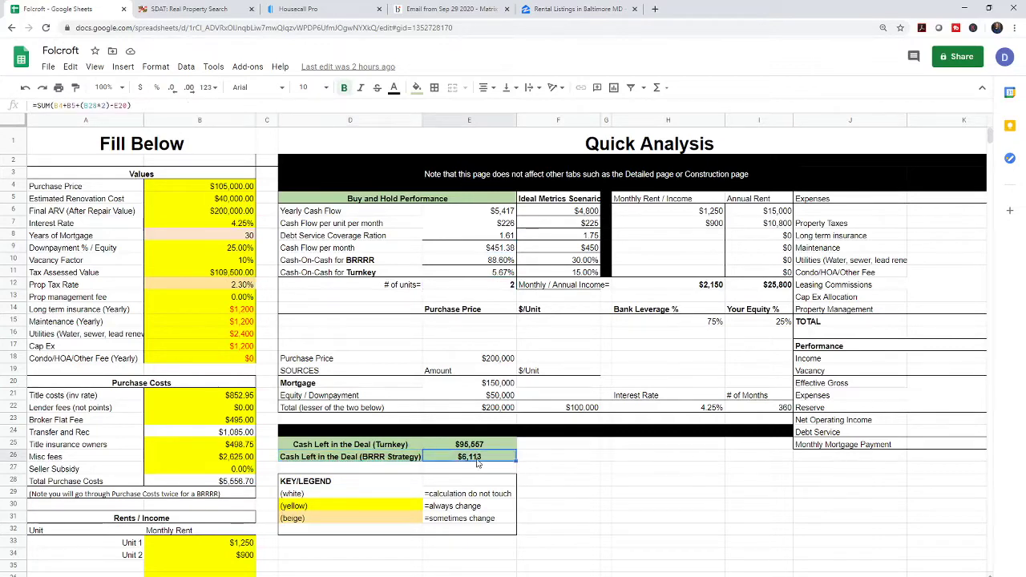
click(494, 347)
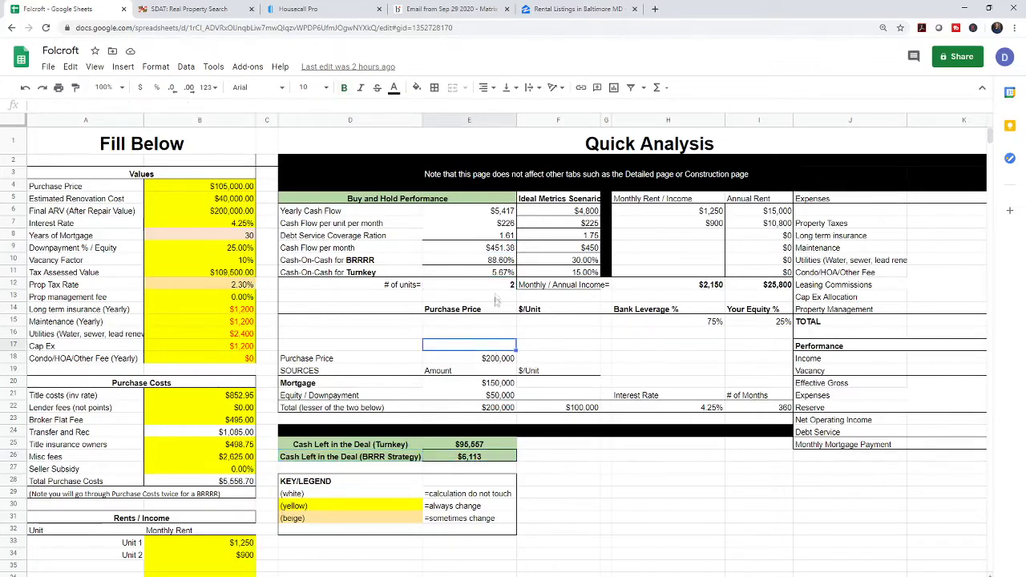
click(496, 263)
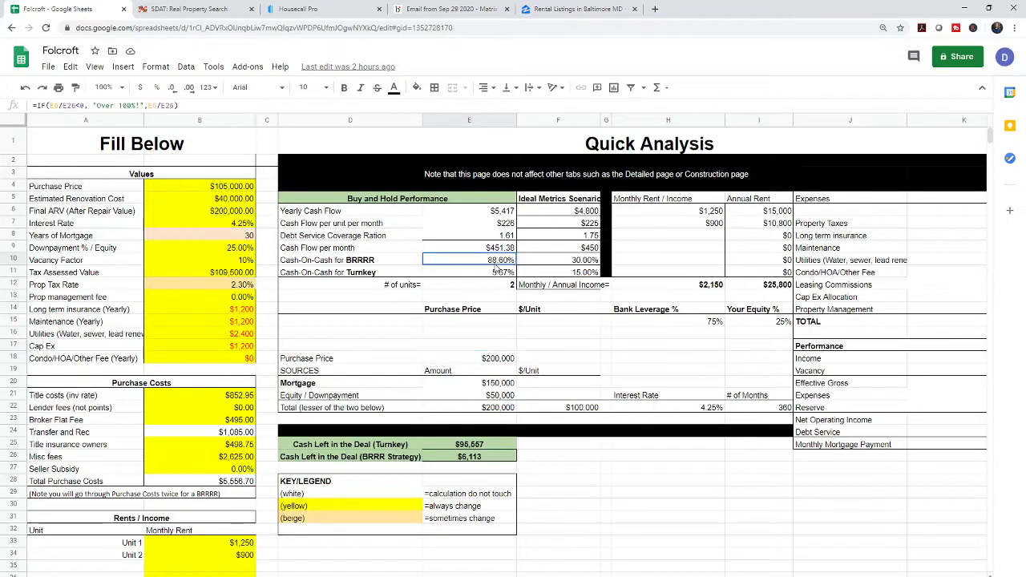
Step: Set the Final ARV (After Repair Value) to 230000
click(216, 212)
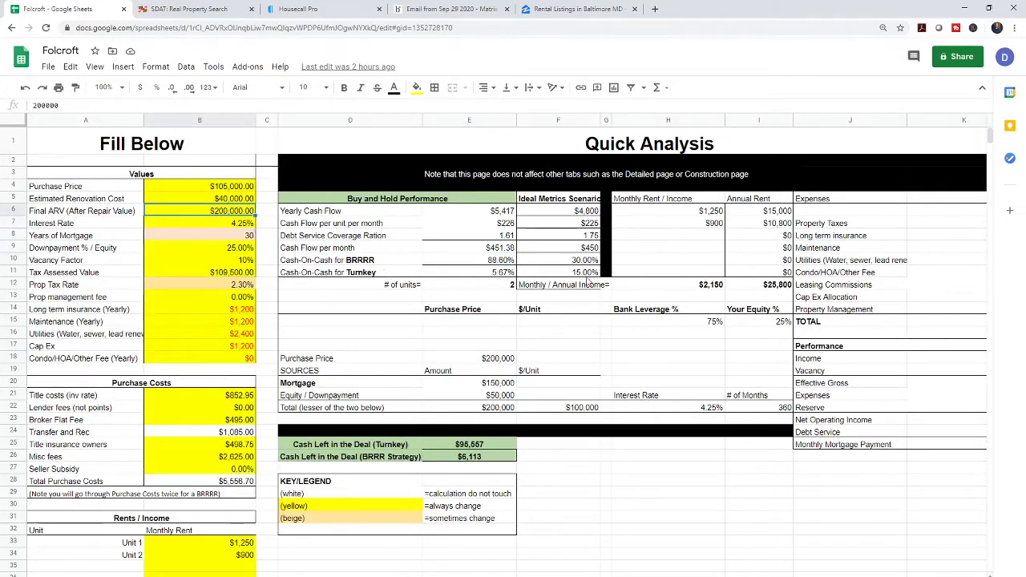
text(230000)
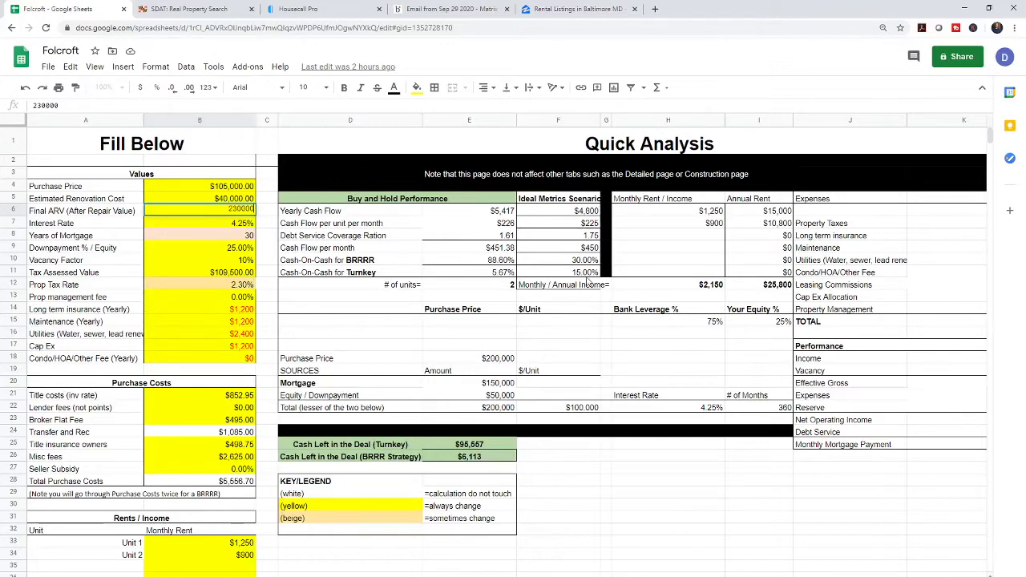
key(Return)
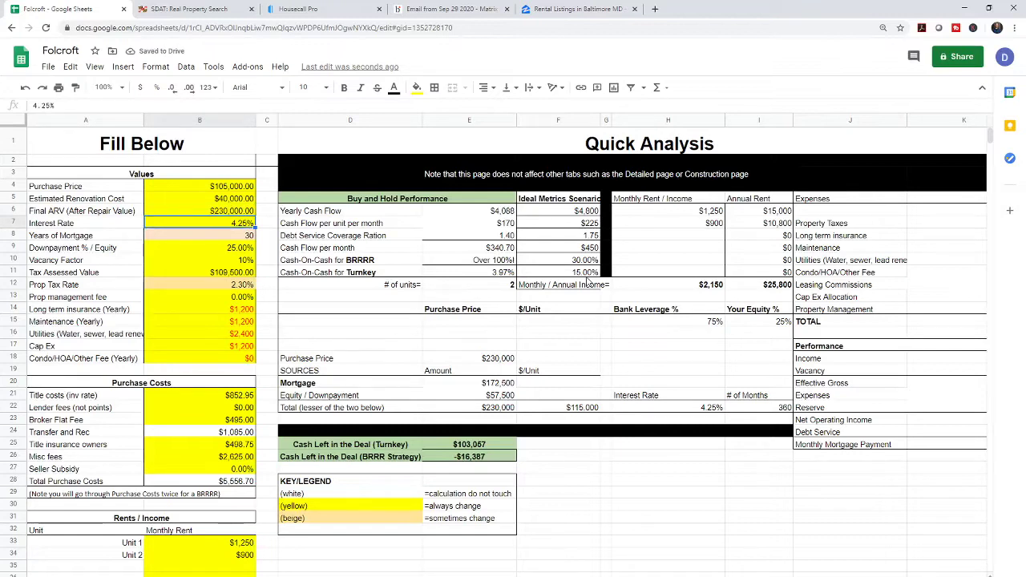
Step: Examine the recalculated cash flow per month and Cash Left in the Deal (BRRR Strategy)
drag(511, 263, 506, 253)
click(506, 254)
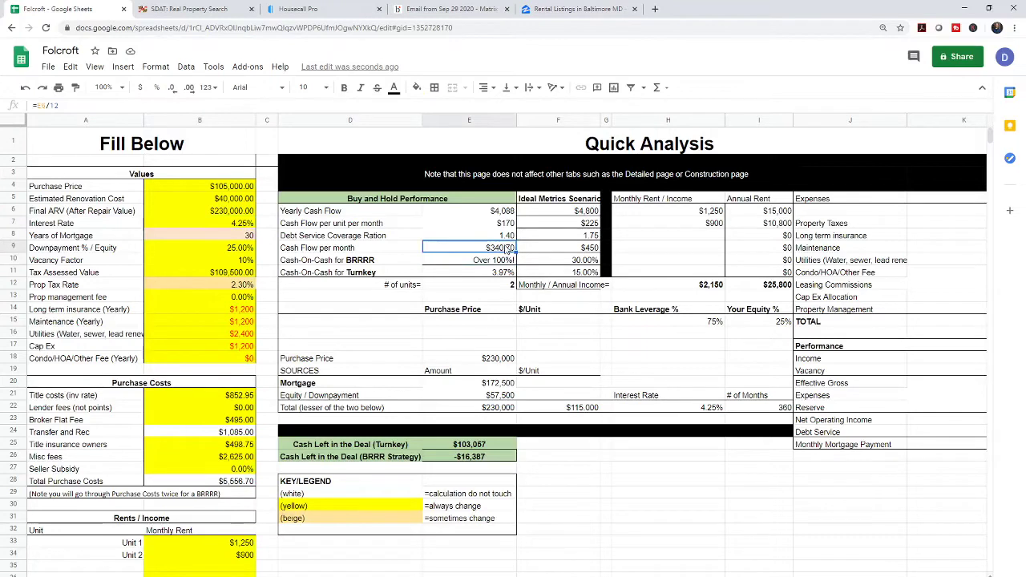
click(468, 459)
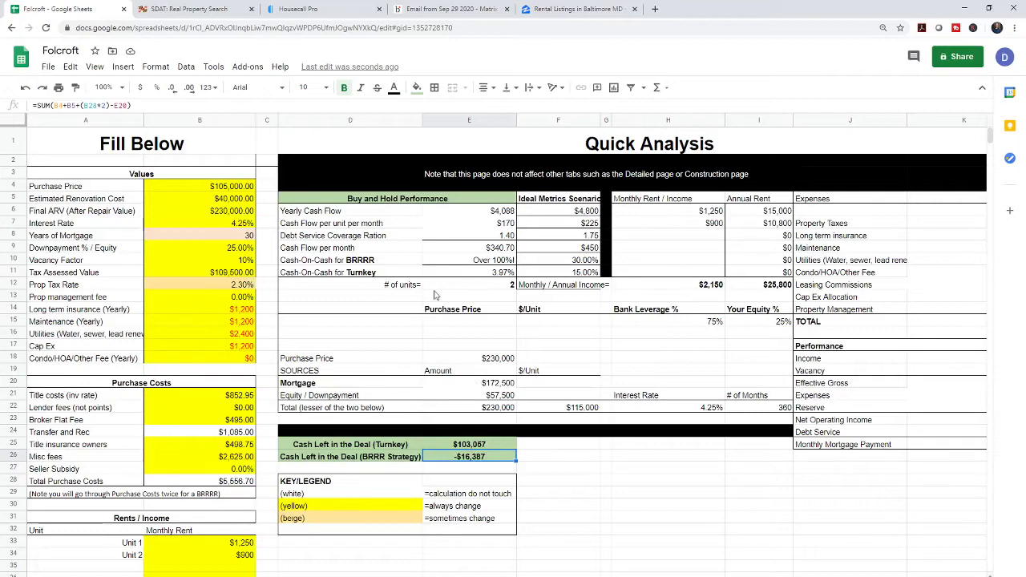
click(484, 248)
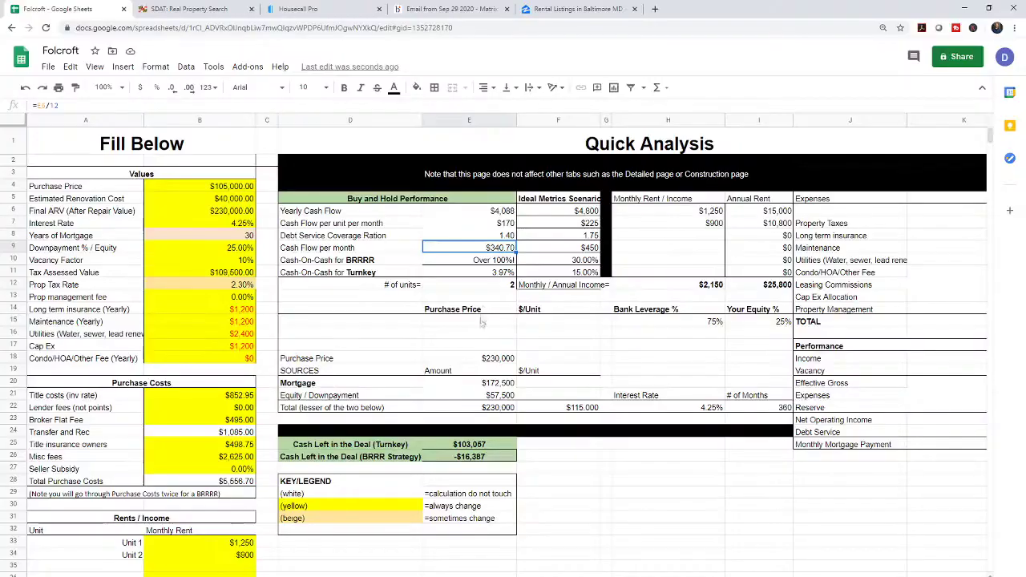
Step: Set the Final ARV (After Repair Value) to 200,000
click(182, 209)
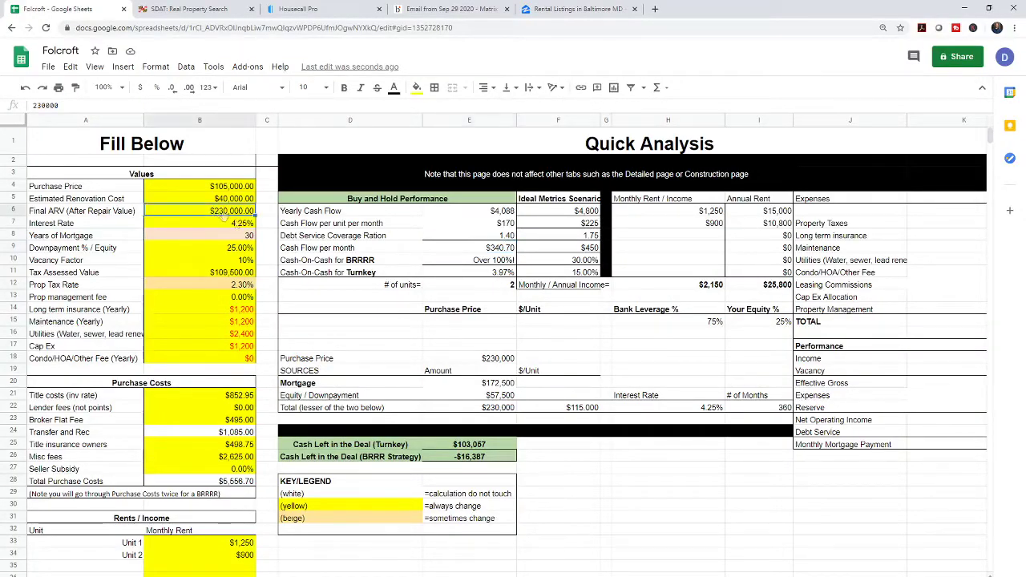
text(20)
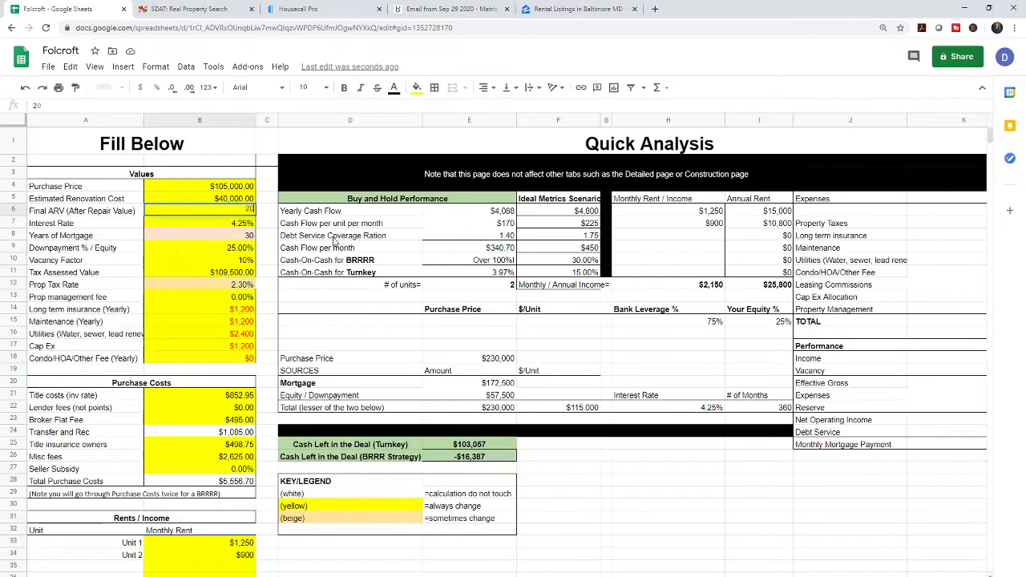
text(0,000)
key(Return)
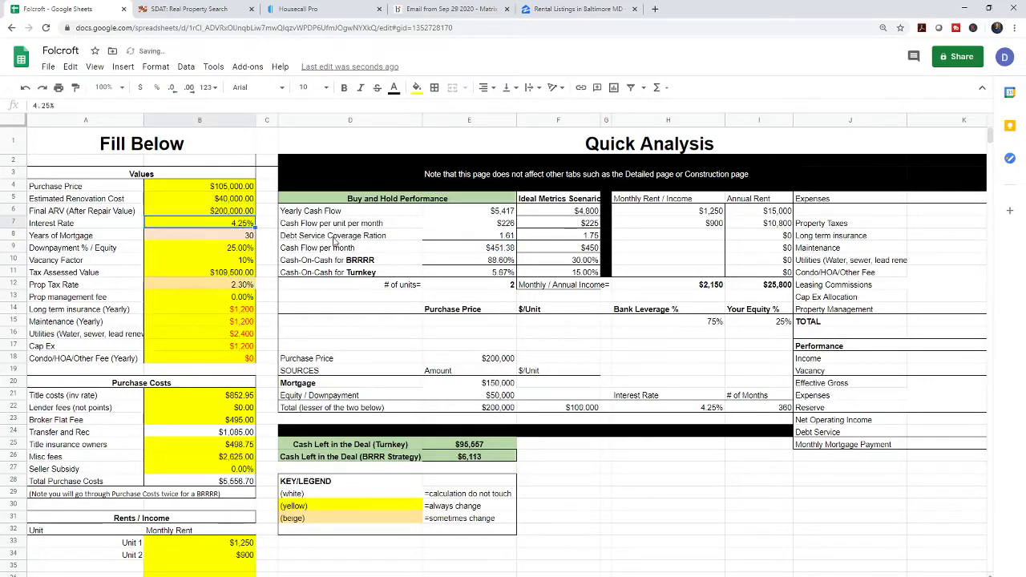
Step: Set the monthly rent under Rents / Income to 1,400 for Unit 1 and 1,000 for Unit 2
key(Down)
key(Down)
key(Down)
key(Down)
key(Down)
key(Down)
key(Down)
key(Down)
key(Down)
key(Down)
key(Down)
key(Down)
key(Down)
key(Down)
key(Down)
key(Down)
key(Down)
key(Down)
key(Down)
key(Down)
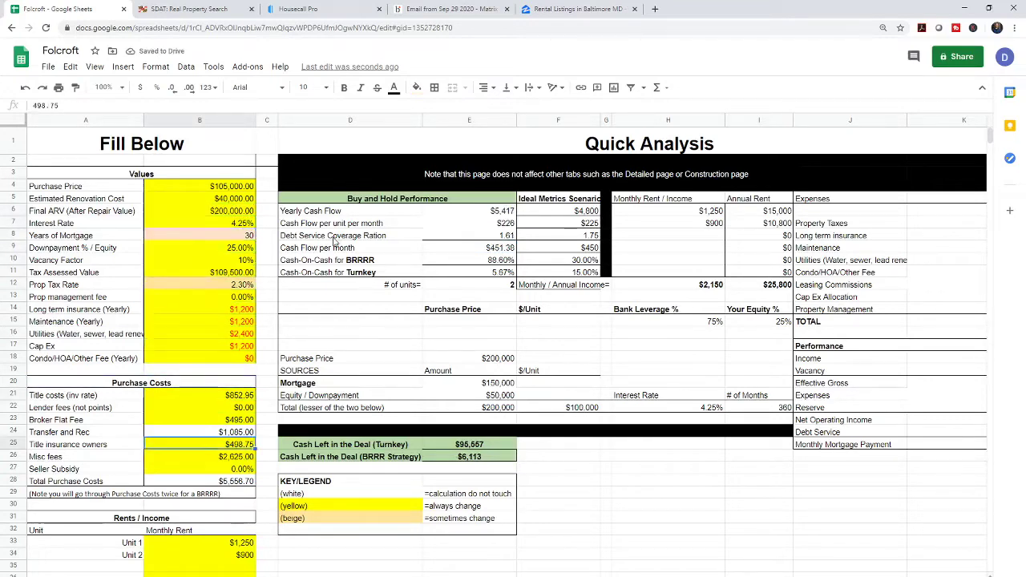
key(Down)
key(Down)
key(Down)
key(Down)
key(Down)
text(1,400)
key(Return)
text(10)
key(Return)
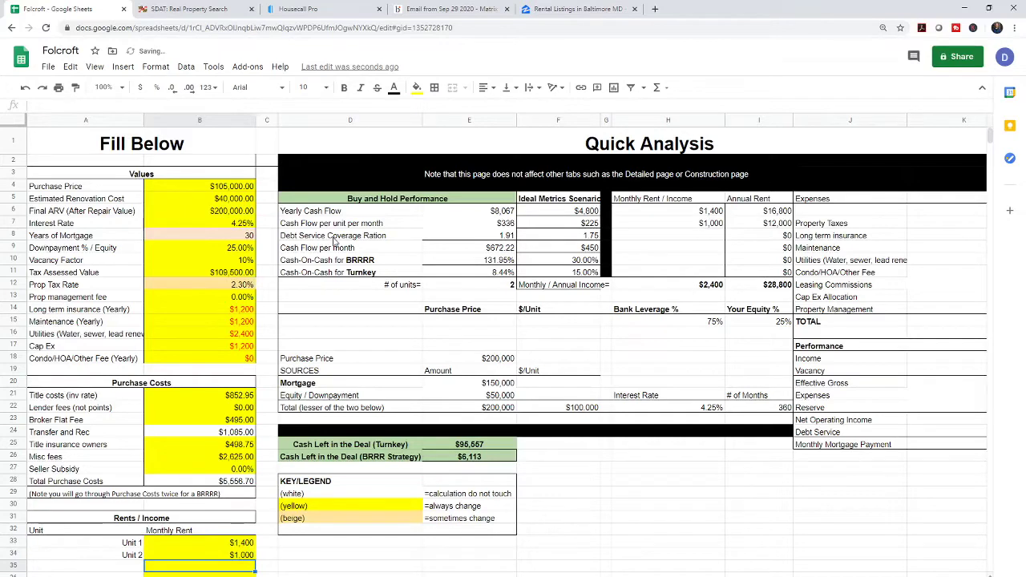
Step: Check the updated cash flow per month and Cash-On-Cash for BRRRR with the new rents
click(486, 250)
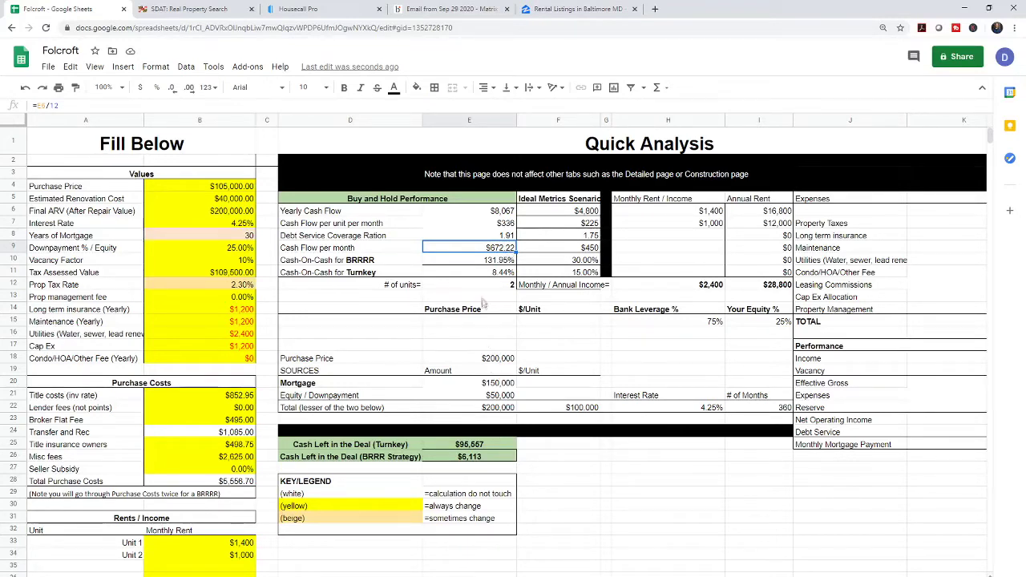
click(489, 262)
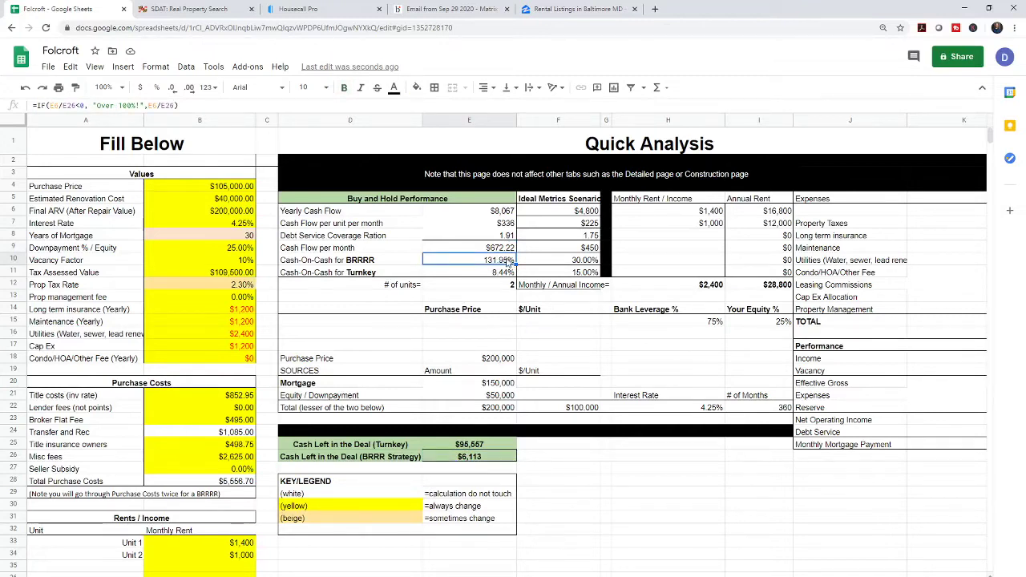
key(ctrl+b)
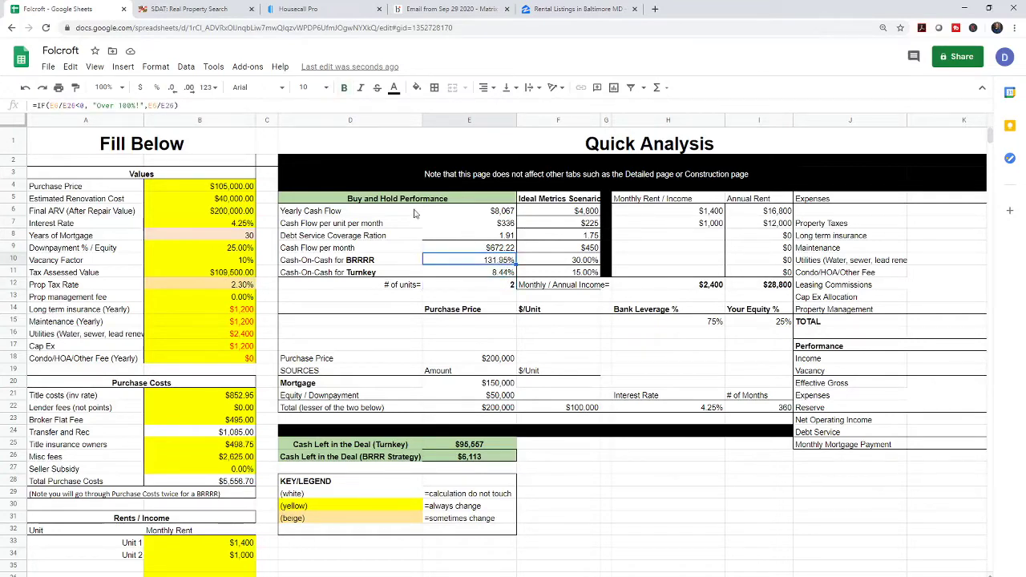
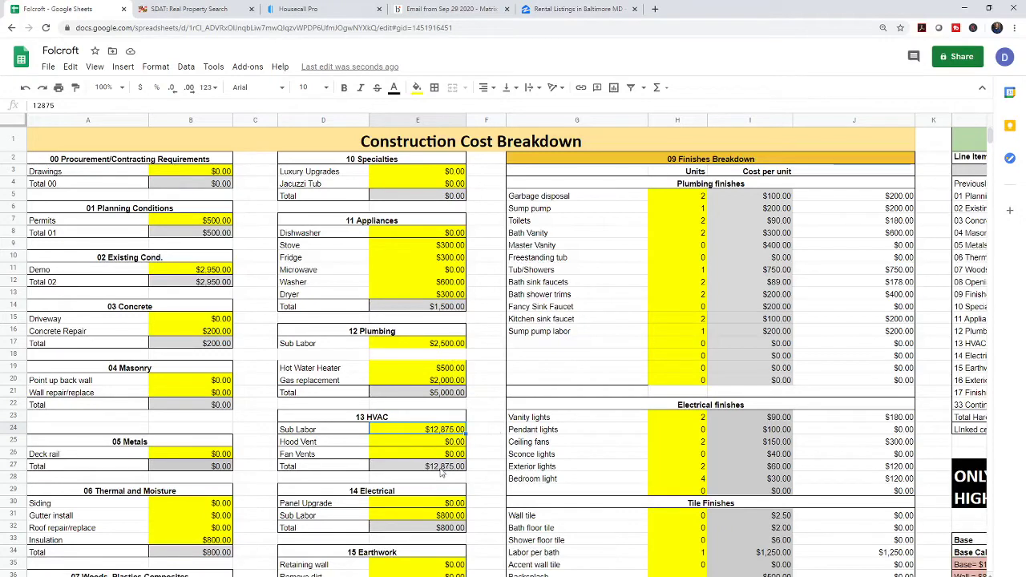
Step: Review the 13 HVAC costs and the panel upgrade and sub labor in 14 Electrical on the Construction Cost Breakdown
click(460, 431)
scroll(448, 457, down, 1)
click(407, 490)
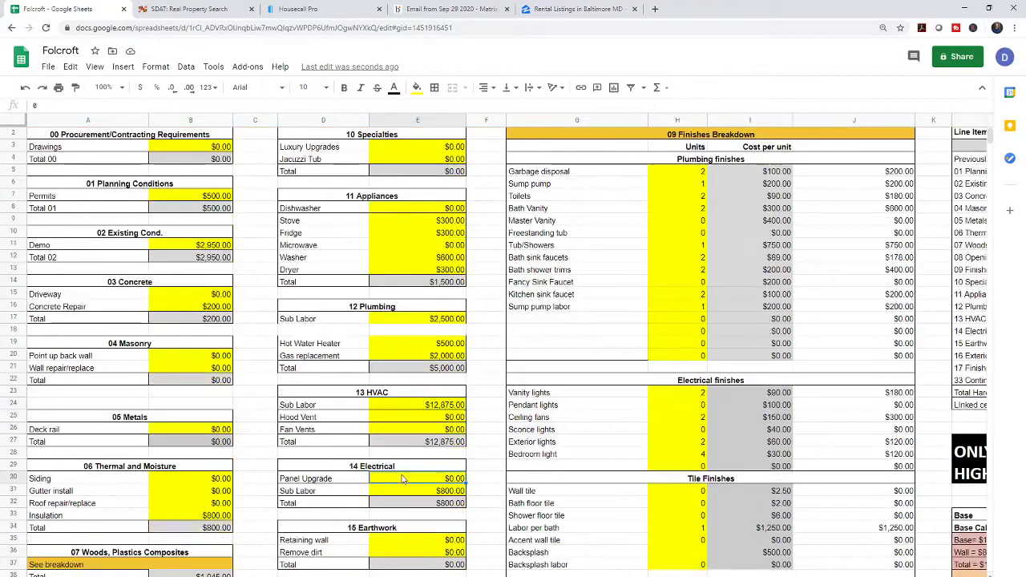
scroll(416, 489, down, 2)
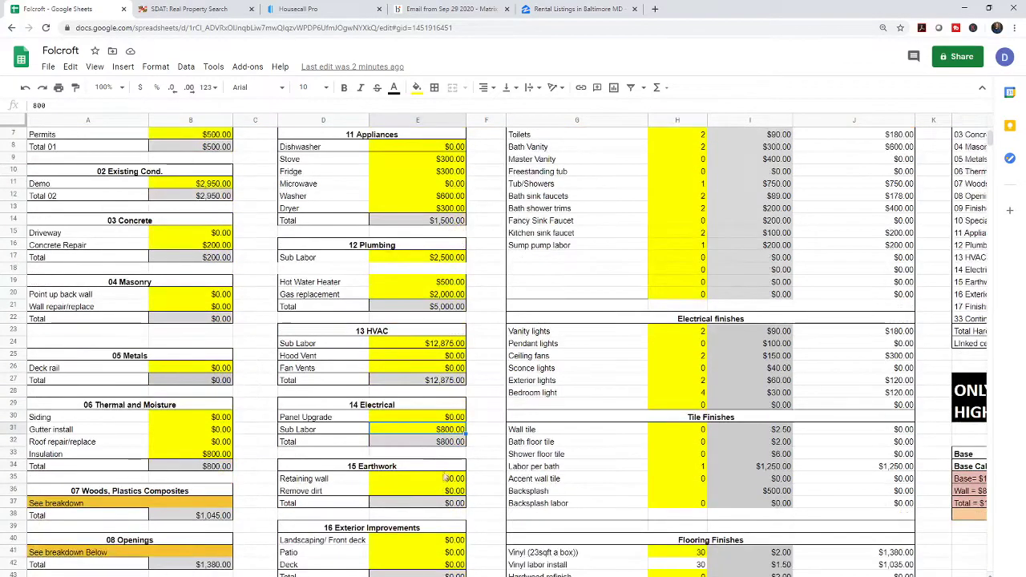
drag(360, 333, 417, 381)
click(383, 418)
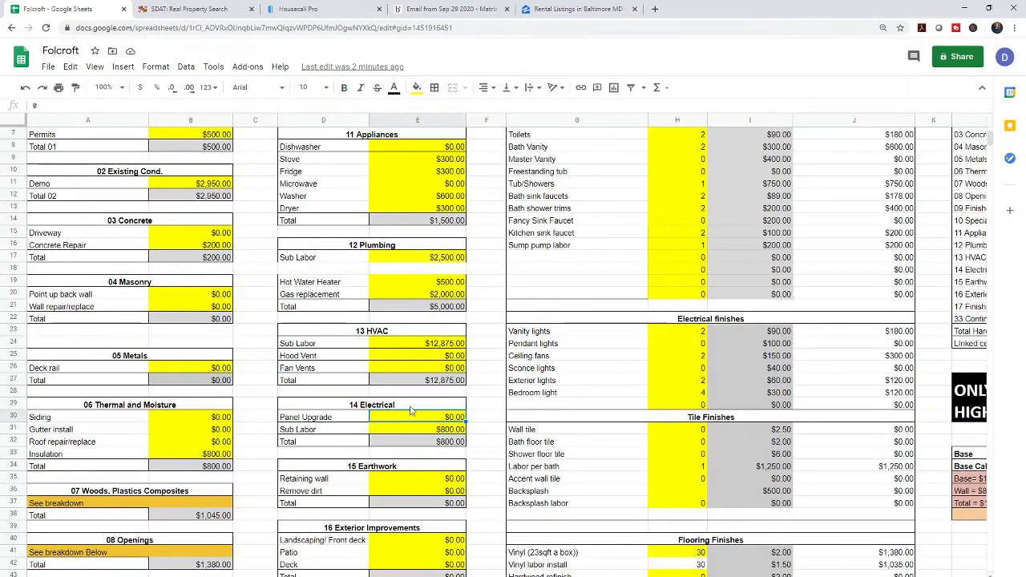
Step: Review the 15 Earthwork section and the framing cost per unit in the 06 Woods Plastics and composites breakdown
click(400, 468)
scroll(401, 469, down, 2)
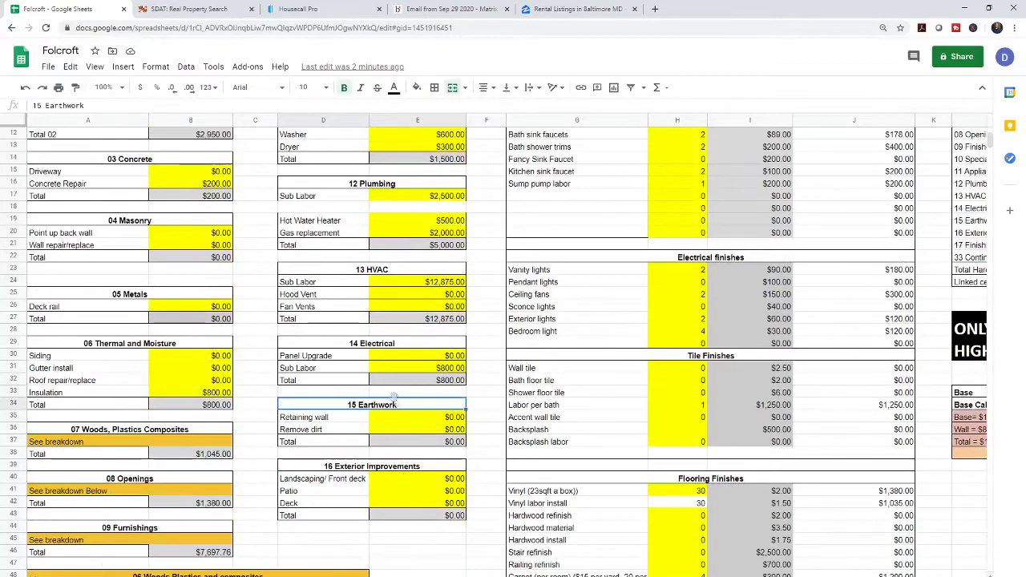
scroll(415, 467, down, 1)
scroll(386, 445, down, 2)
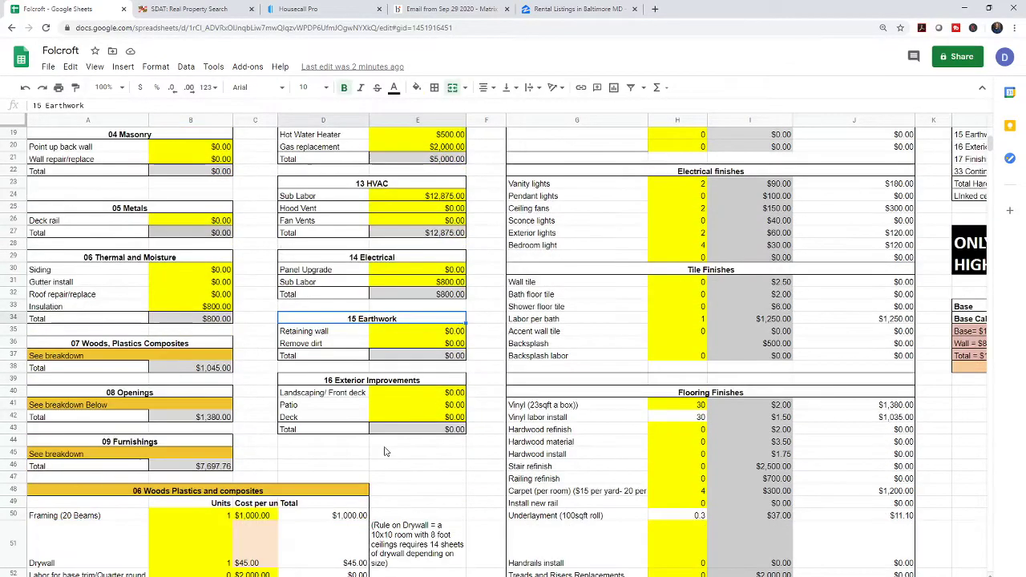
scroll(384, 451, down, 5)
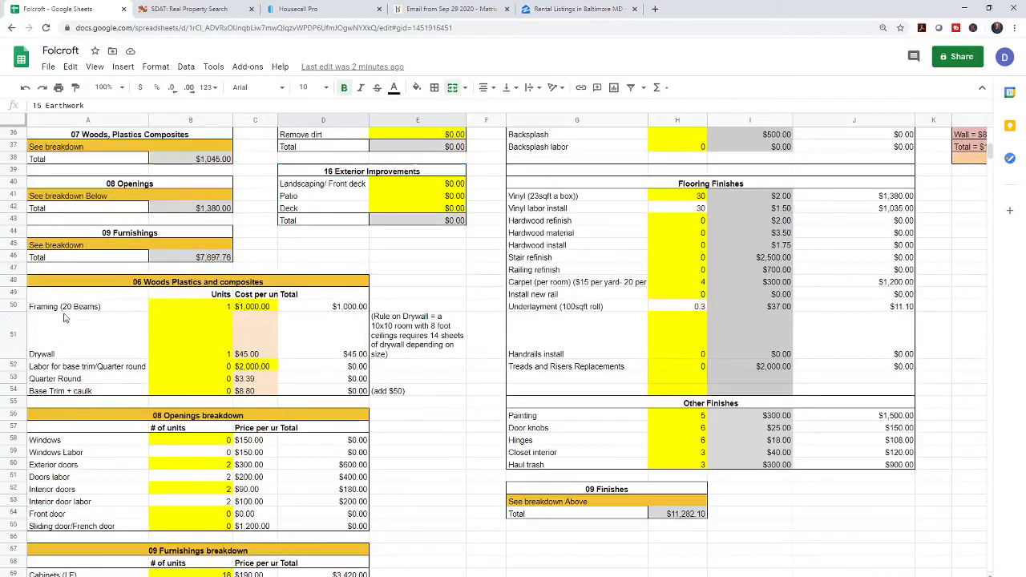
click(64, 310)
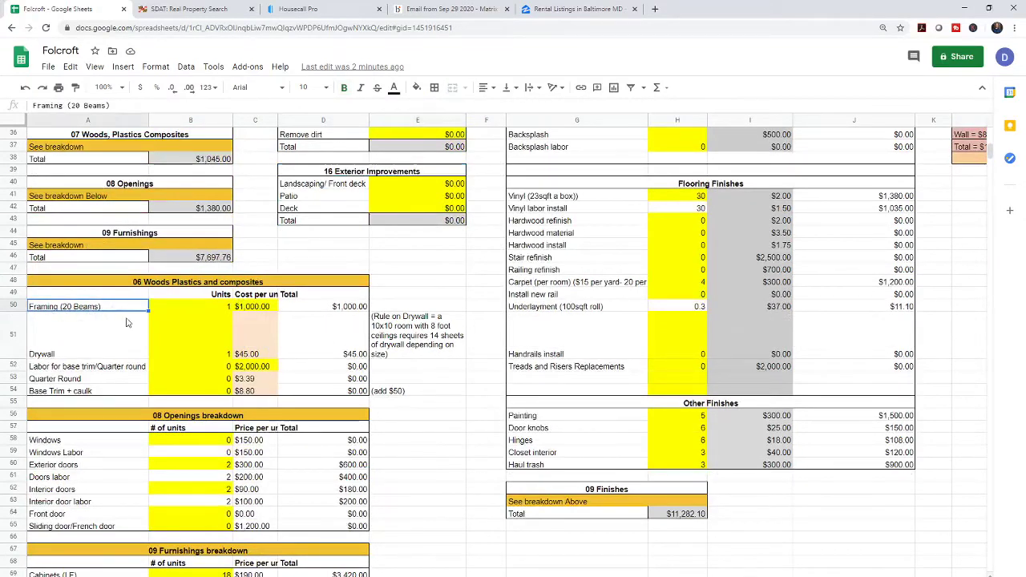
click(250, 310)
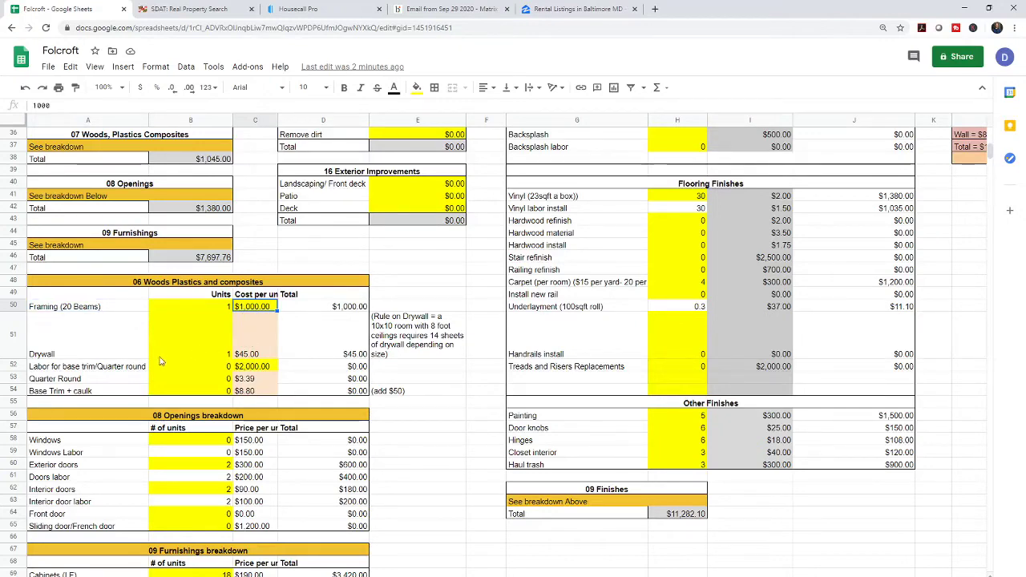
Step: Review the drywall cost per unit and the base trim labor line in the 06 Woods Plastics and composites breakdown
click(262, 353)
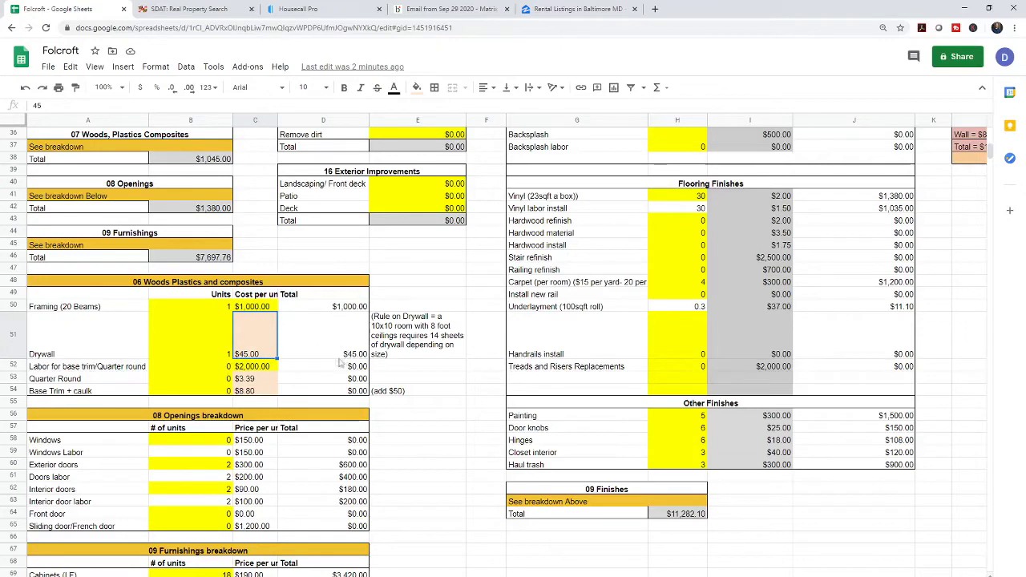
click(102, 369)
click(254, 354)
scroll(176, 373, down, 3)
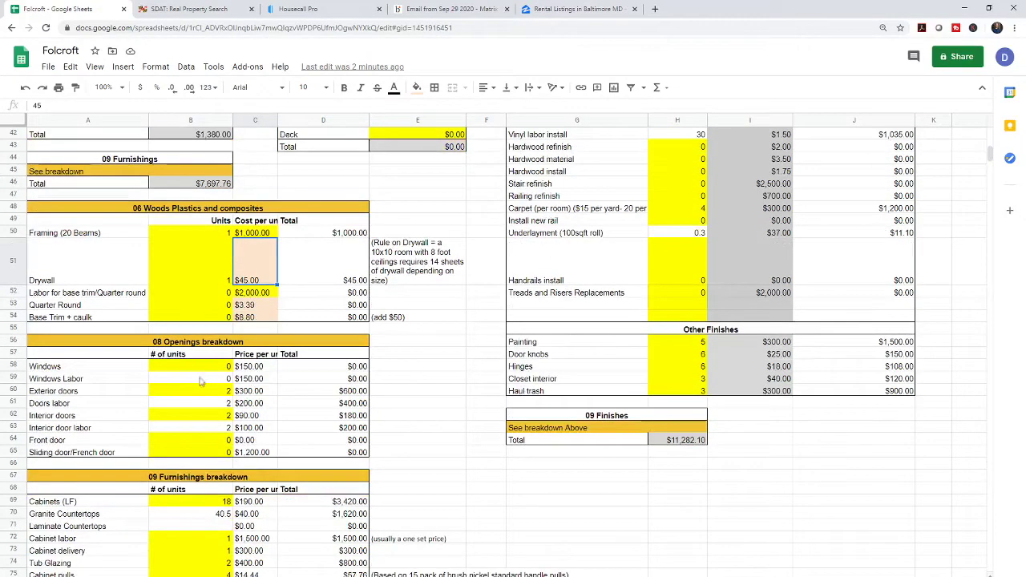
Step: Review the exterior and interior doors in 08 Openings, and the cabinets, tub glazing and cabinet pulls in 09 Furnishings
click(73, 392)
click(225, 392)
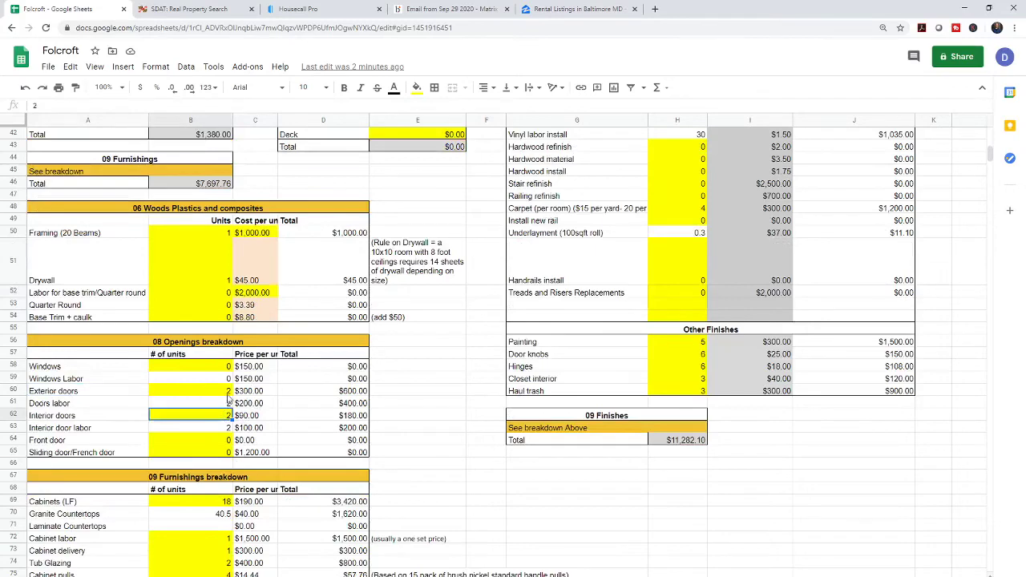
scroll(226, 463, down, 3)
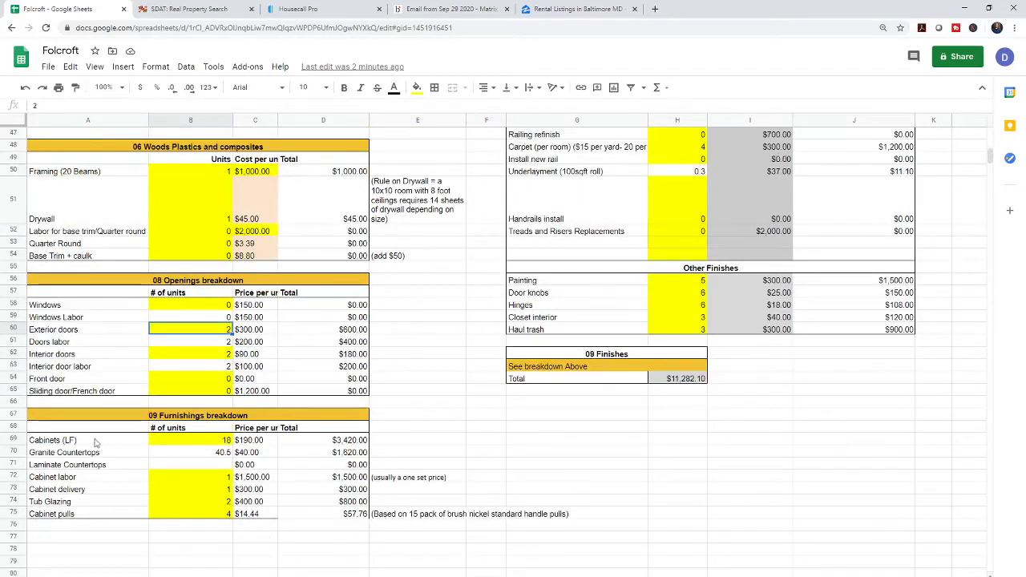
click(208, 443)
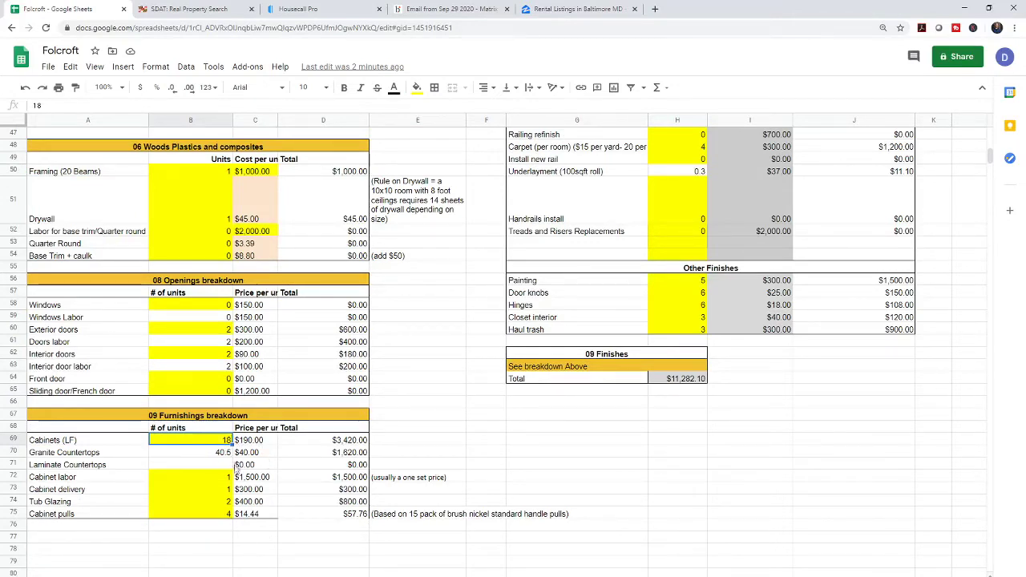
click(229, 505)
click(225, 517)
Step: Highlight the 12 Plumbing, 13 HVAC and 14 Electrical sections of the Construction Cost Breakdown for review
scroll(537, 445, up, 12)
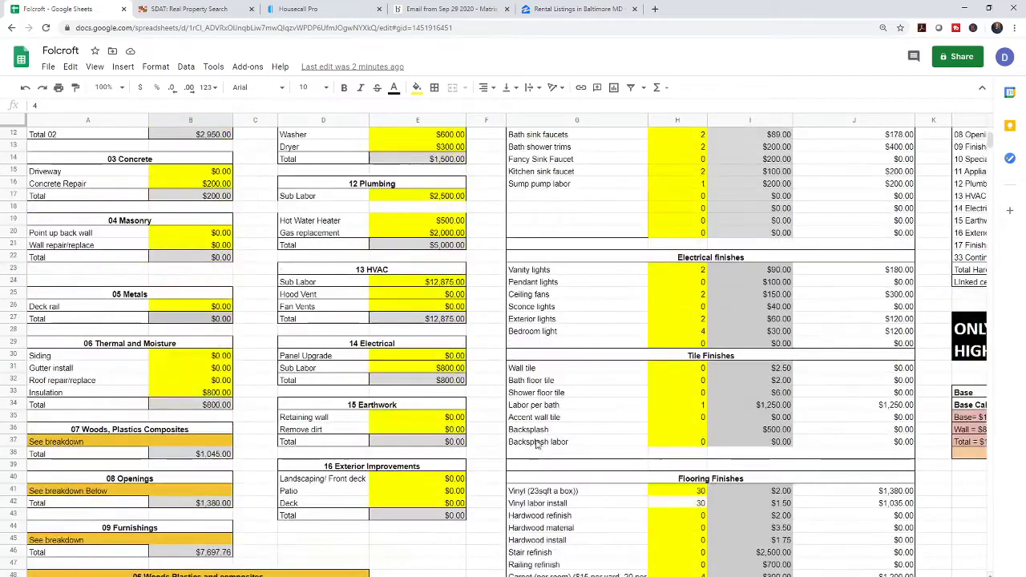
scroll(537, 445, up, 4)
drag(340, 331, 378, 529)
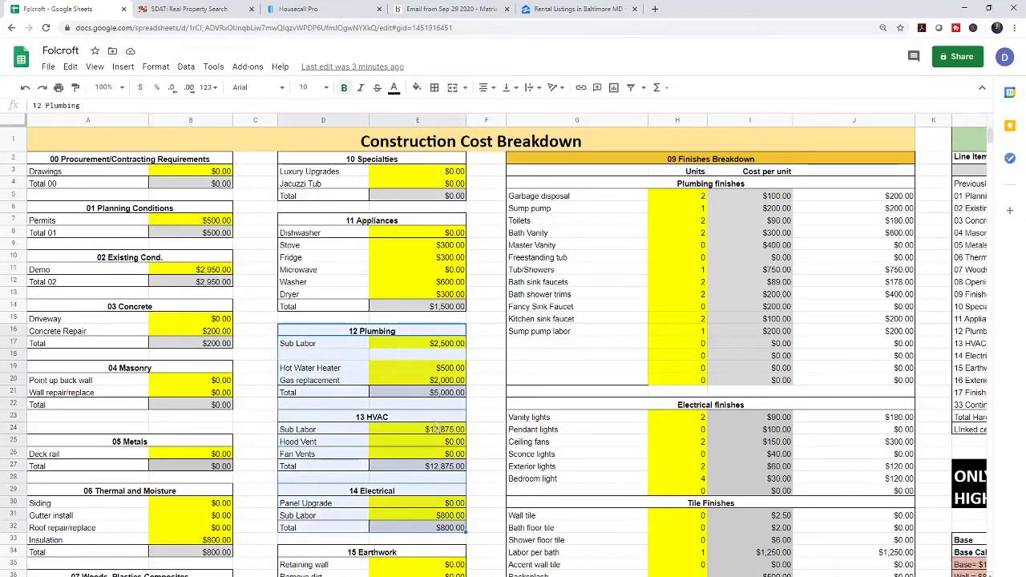
Step: Switch to the Housecall Pro estimate and check the total for labor and materials
click(277, 9)
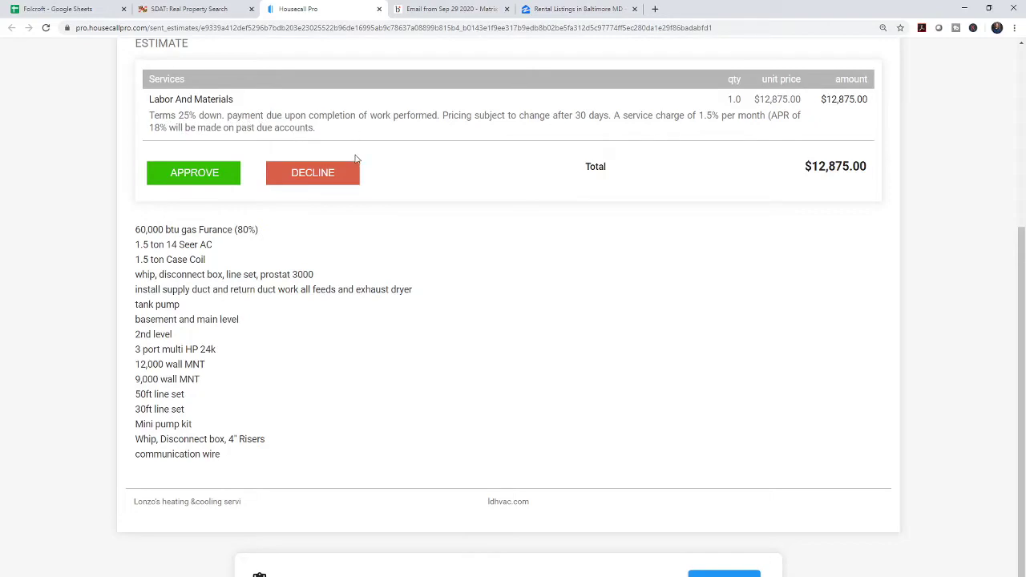
double_click(826, 170)
click(790, 188)
Step: Review the estimate's equipment list, focusing on the 60,000 btu gas furnace, the 12,000 and 9,000 wall units and the AC components
drag(170, 230, 230, 230)
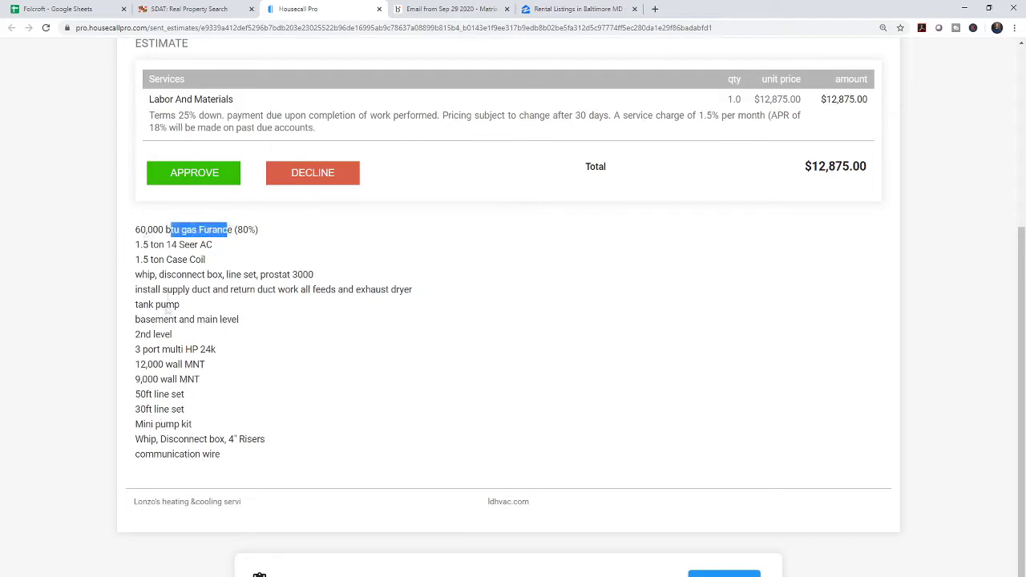
drag(206, 364, 140, 364)
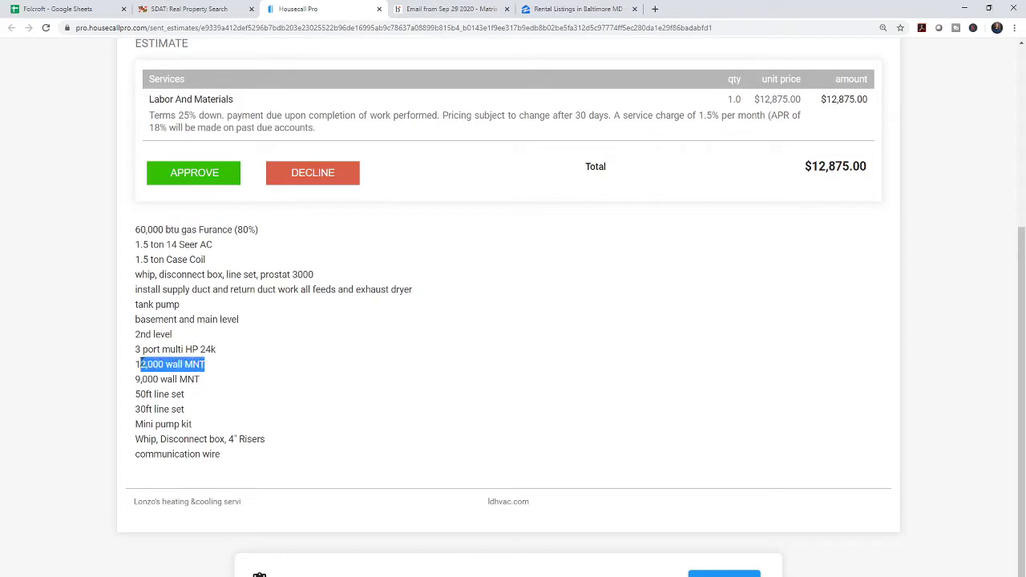
drag(199, 380, 137, 382)
click(190, 378)
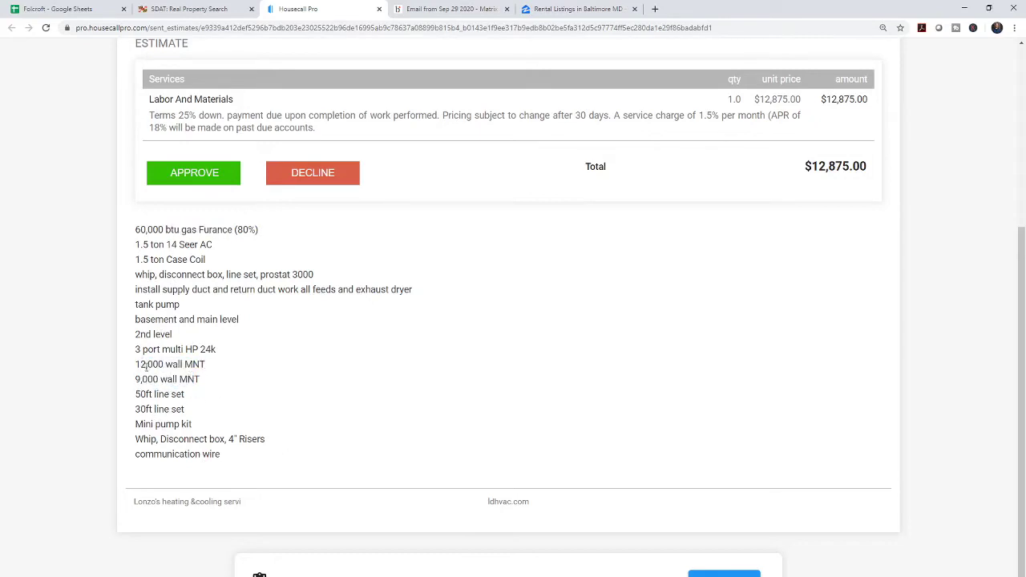
drag(228, 230, 135, 230)
click(271, 231)
drag(232, 230, 276, 232)
drag(166, 261, 211, 384)
click(264, 413)
Step: Return to the Folcroft spreadsheet and review the garbage disposal, bath vanity and bath sink faucet lines under Plumbing finishes
click(465, 11)
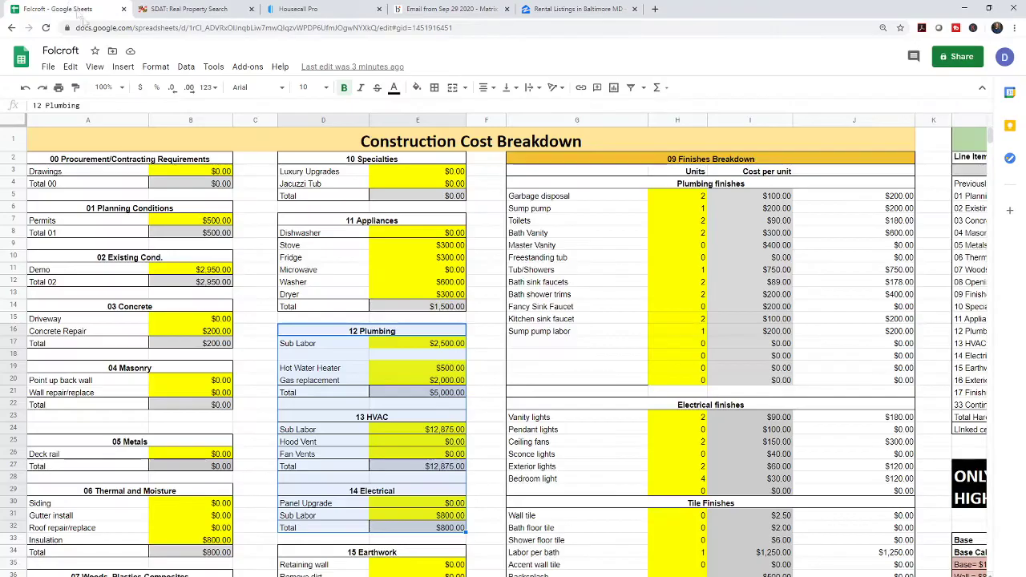
click(64, 9)
click(814, 285)
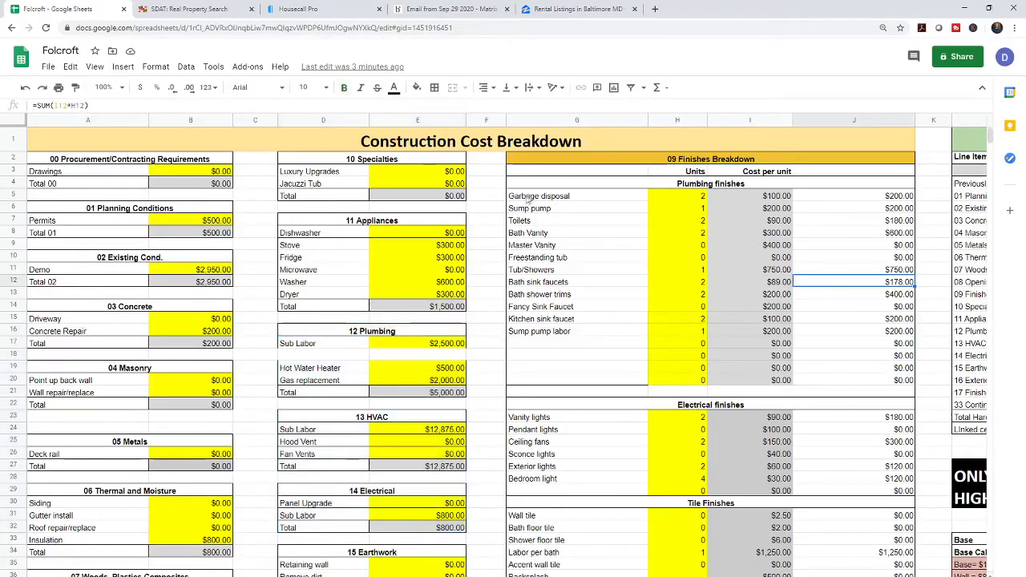
click(705, 199)
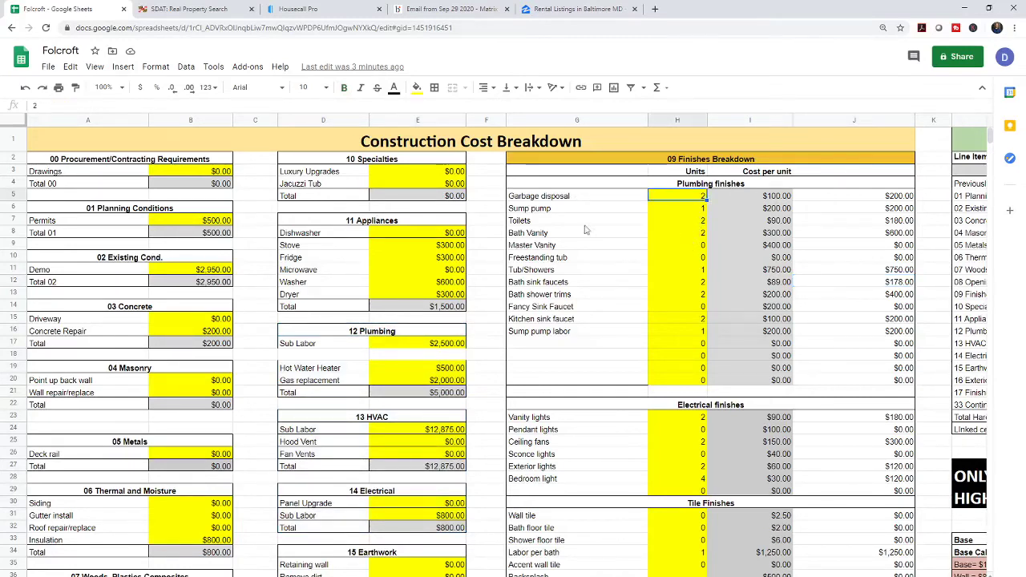
click(560, 237)
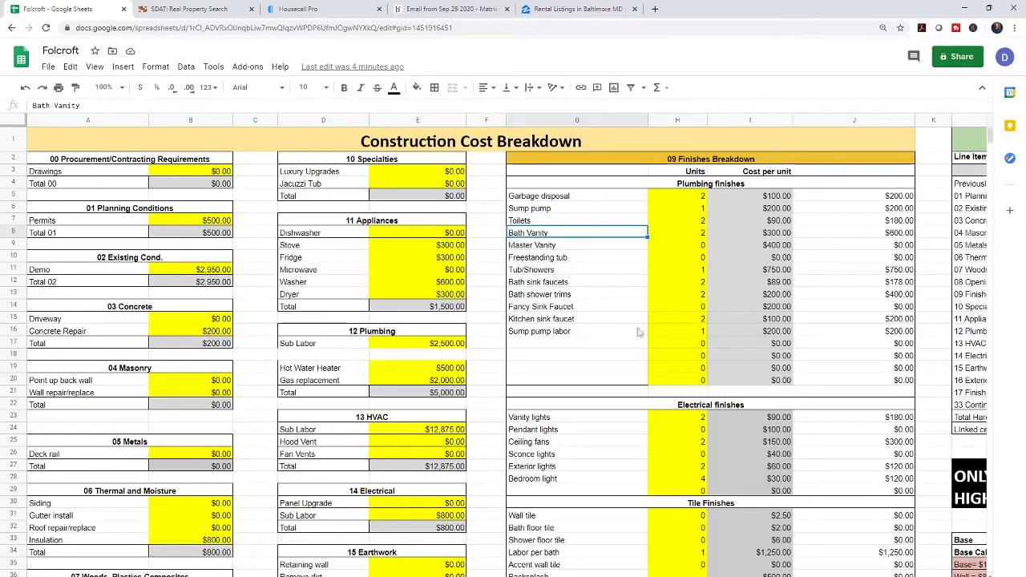
Step: Look through the Electrical, Tile, Flooring and Other Finishes in the 09 Finishes Breakdown
scroll(731, 364, down, 2)
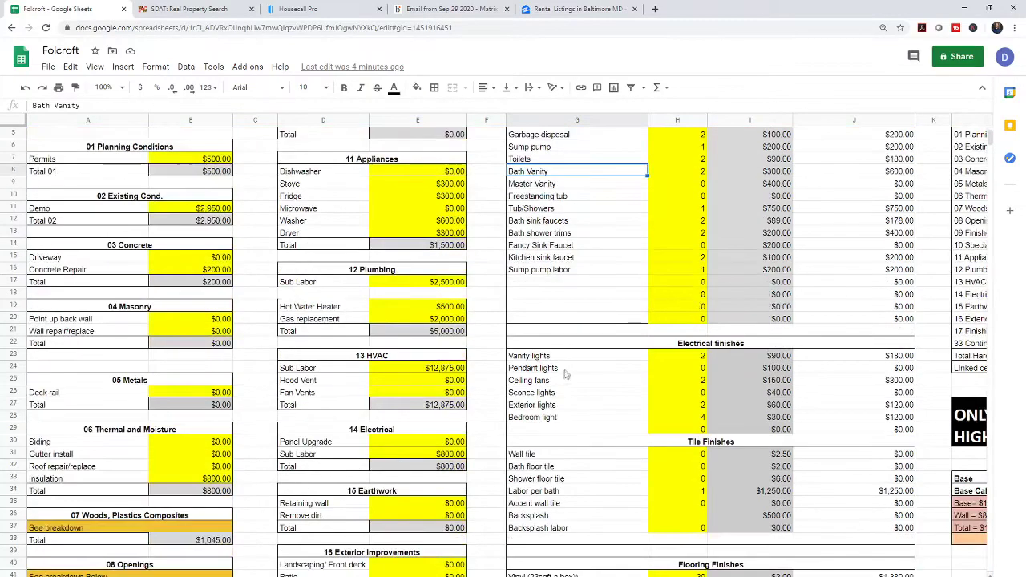
scroll(565, 372, down, 1)
scroll(668, 359, down, 3)
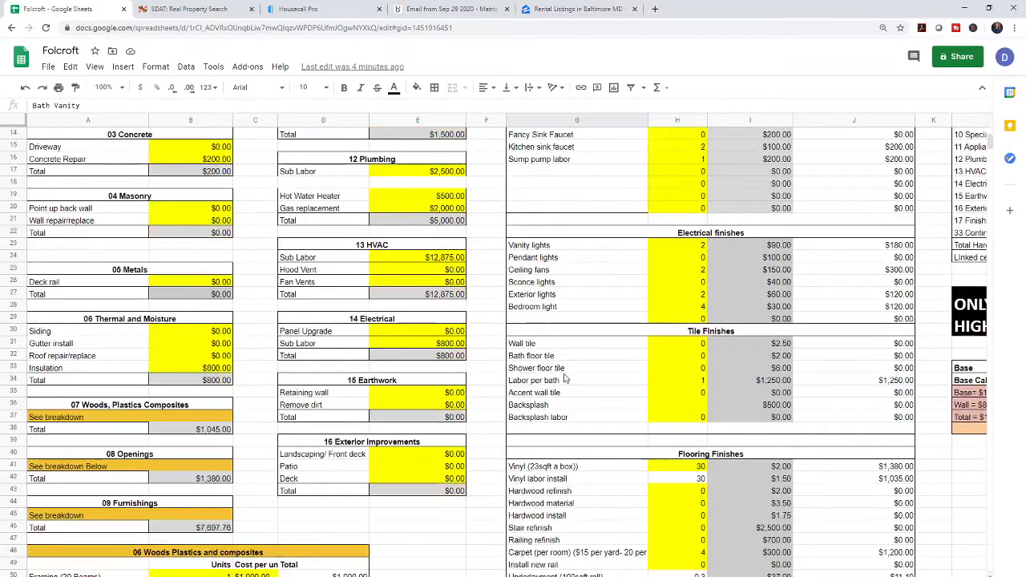
scroll(681, 392, down, 4)
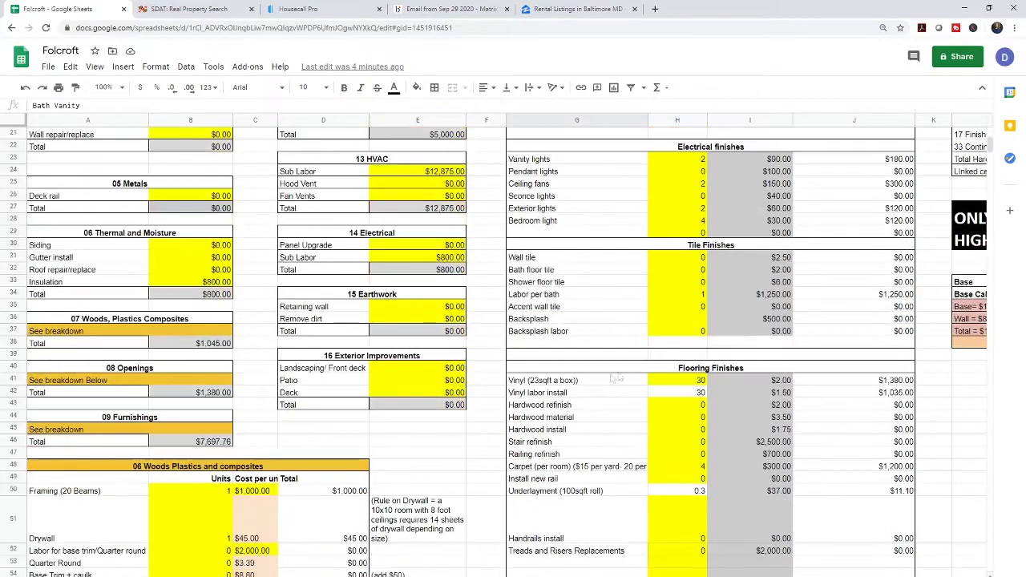
scroll(655, 435, down, 2)
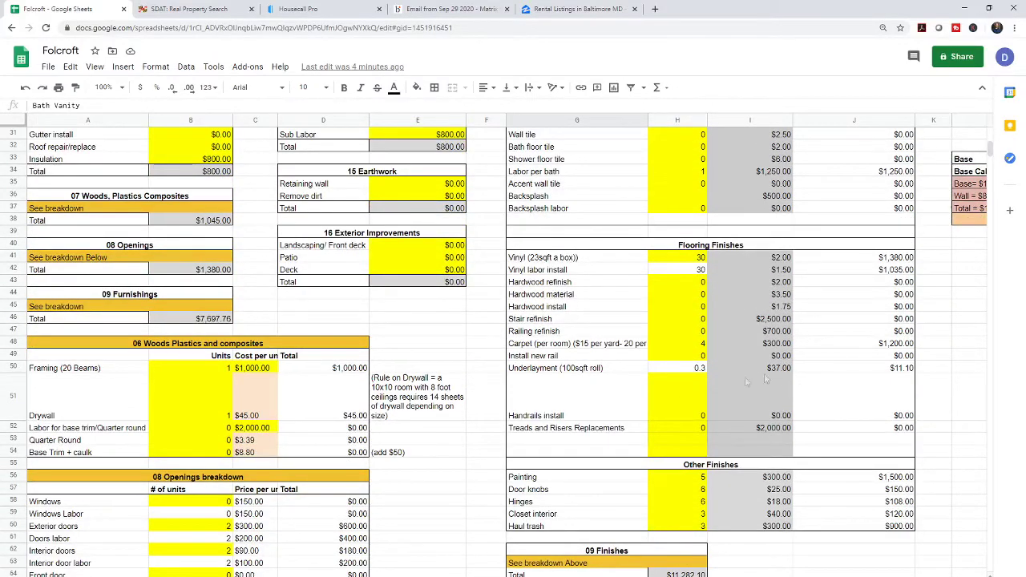
Step: Check the Total Hard Costs estimate in the line-item summary beside the Construction Cost Breakdown
key(Right)
key(Right)
key(Right)
key(Right)
key(Right)
key(Right)
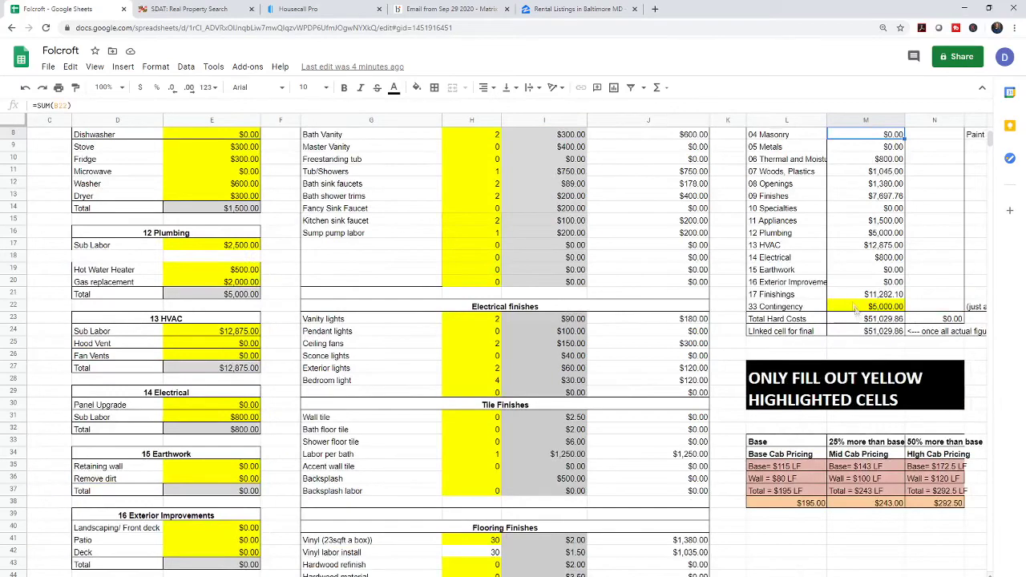
click(875, 321)
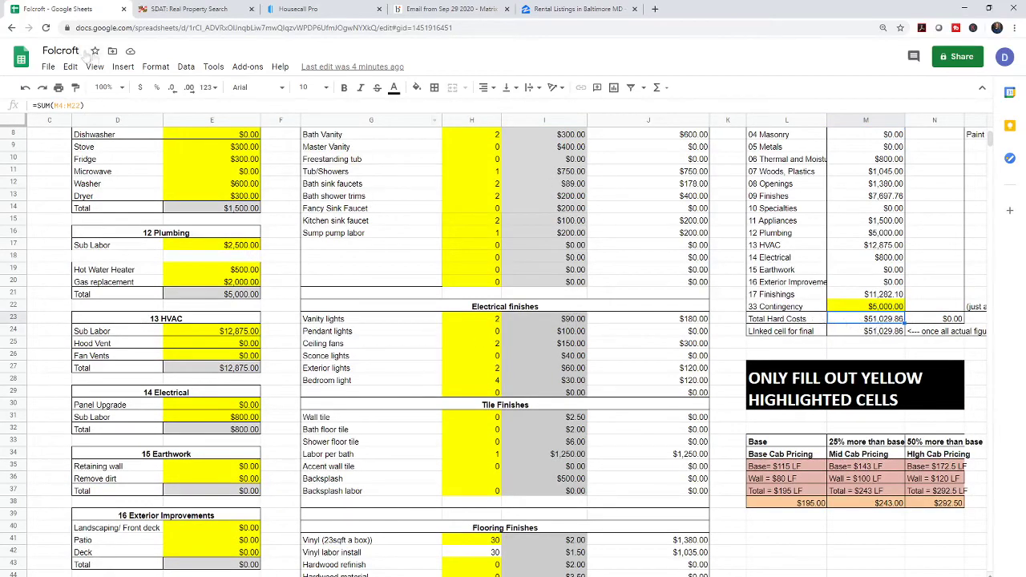
Step: Set the Estimated Renovation Cost to 50,000 on the Quick Analysis sheet
key(ctrl+shift+Page_Up)
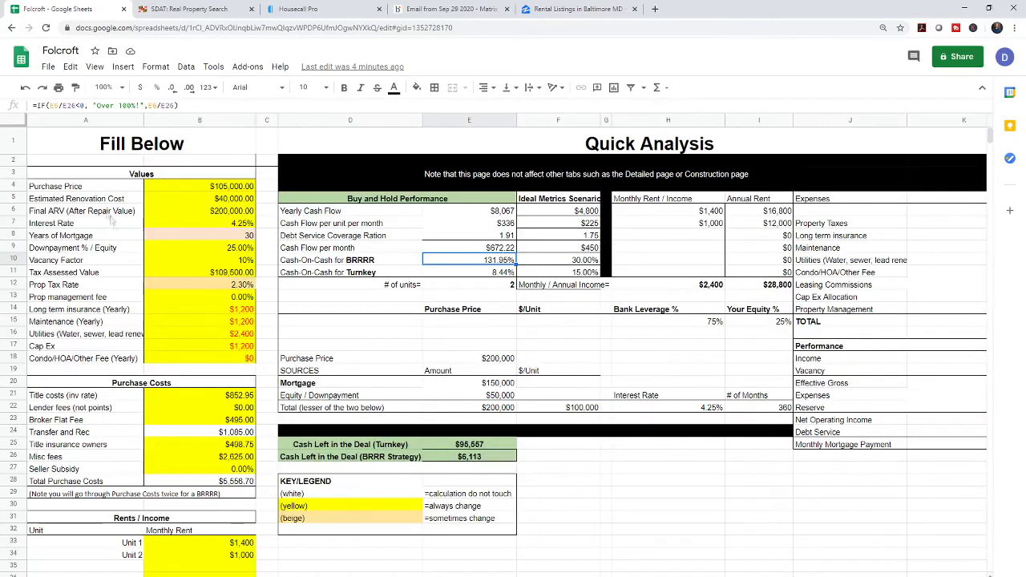
click(200, 200)
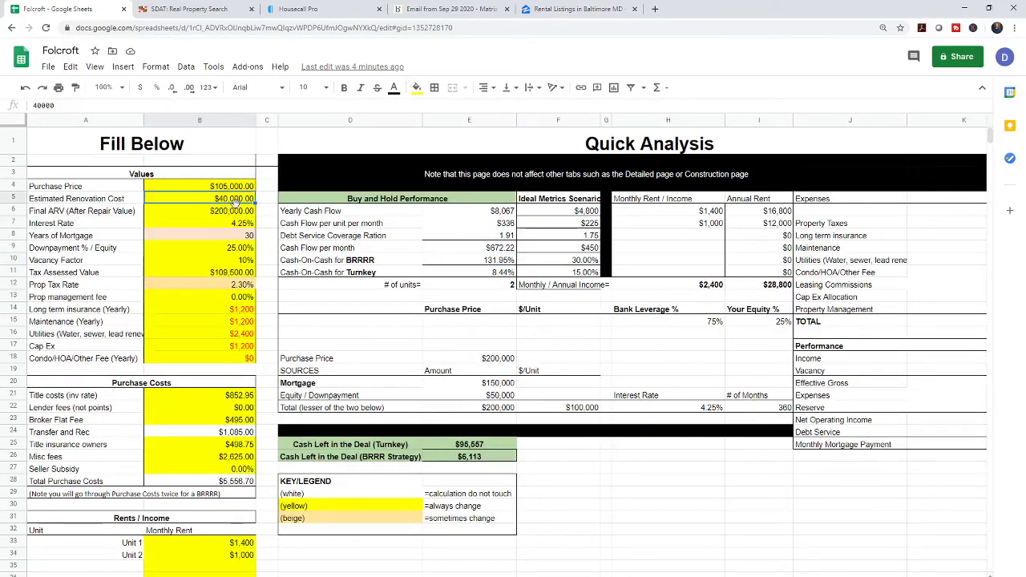
text(50000)
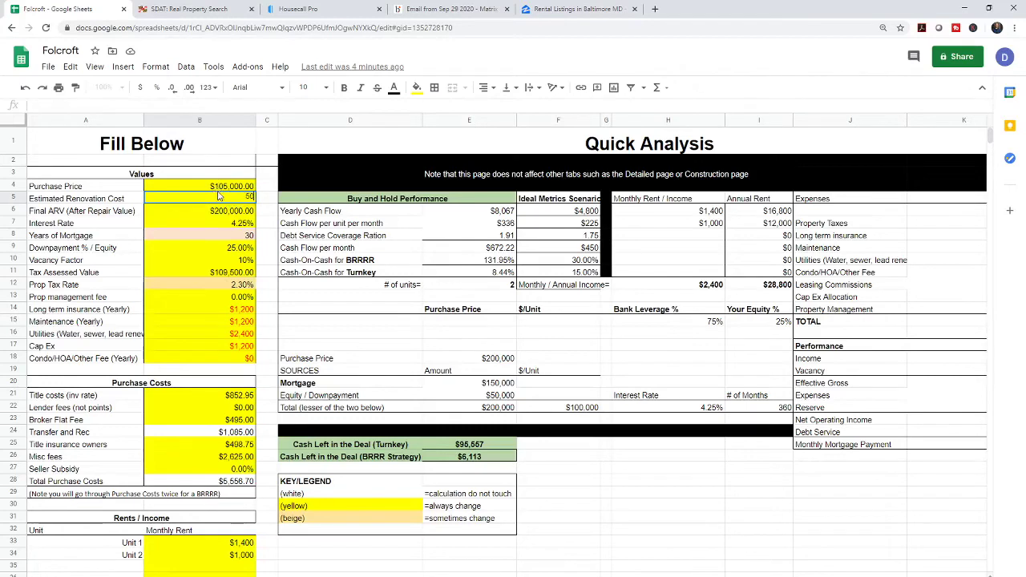
key(Return)
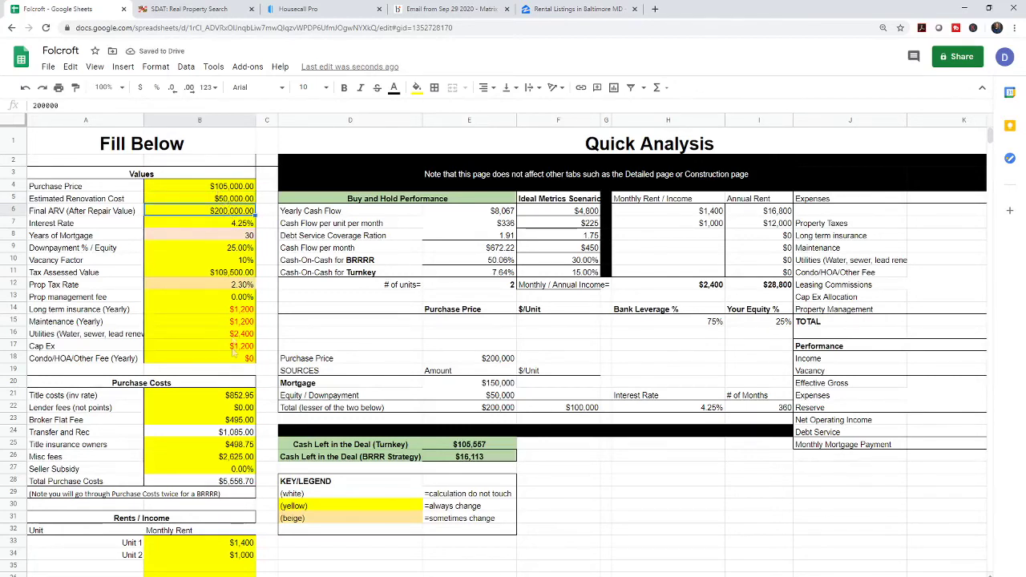
Step: Set the monthly rent under Rents / Income to 1,250 for Unit 1 and 900 for Unit 2
click(236, 545)
text(1250)
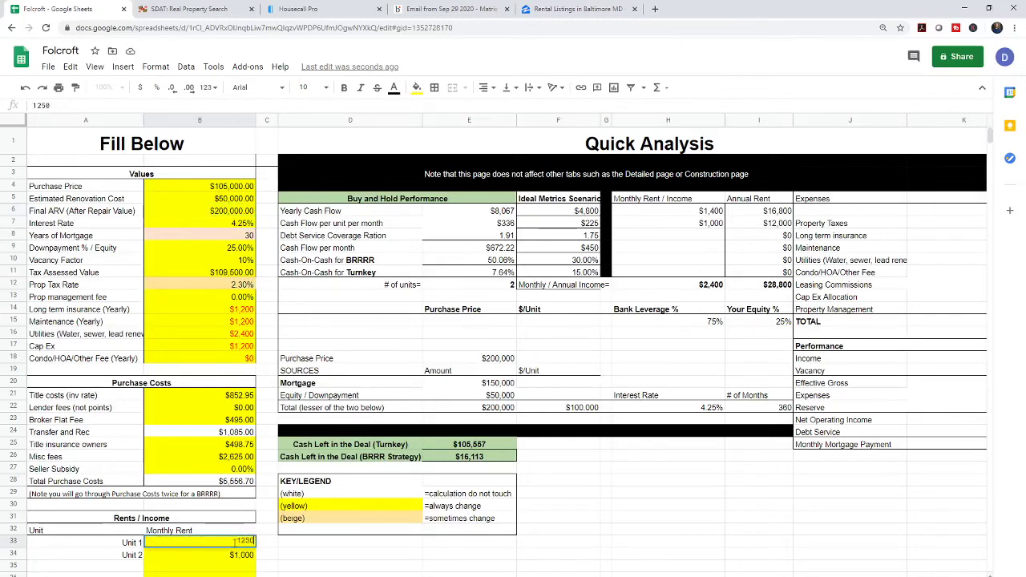
key(Return)
text(900)
key(Return)
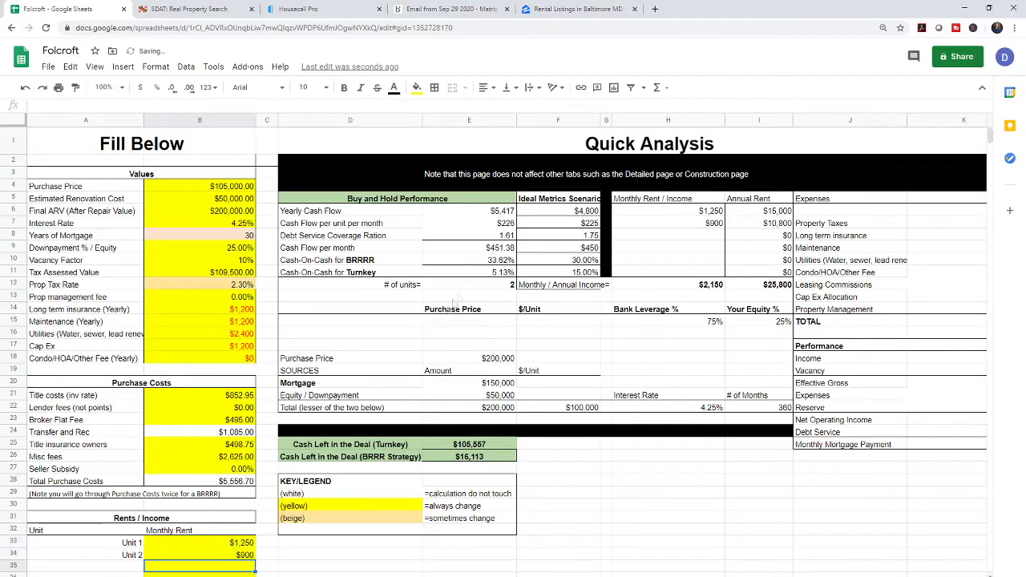
Step: Check the cash flow per month, Cash Left in the Deal (BRRR Strategy) and Cash-On-Cash for BRRRR
click(512, 249)
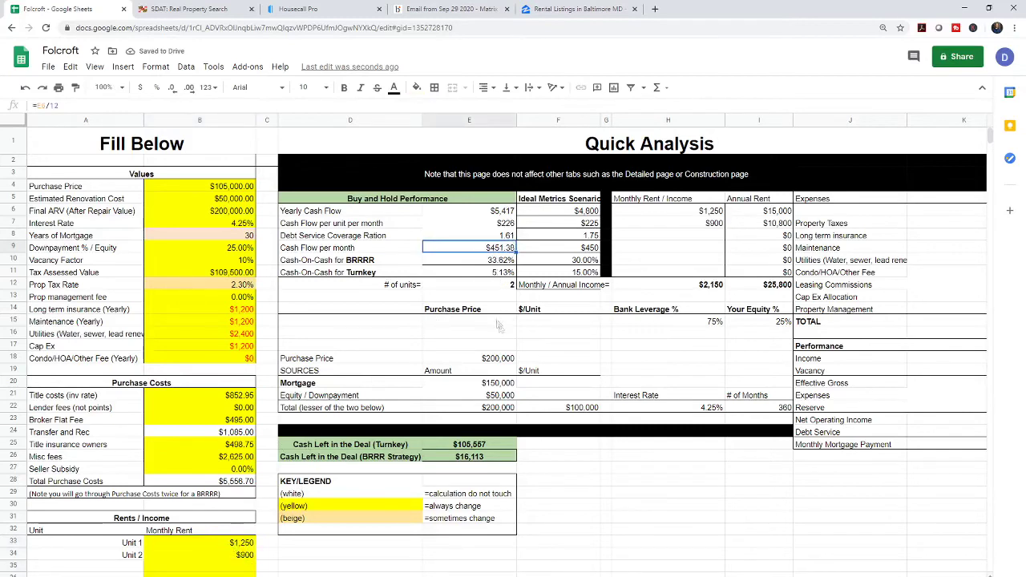
click(453, 461)
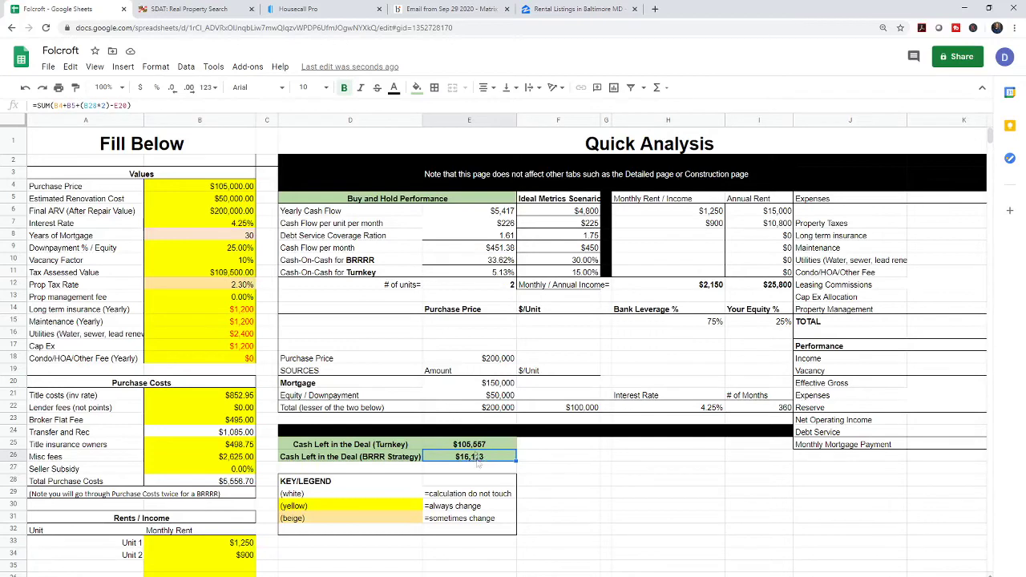
click(502, 261)
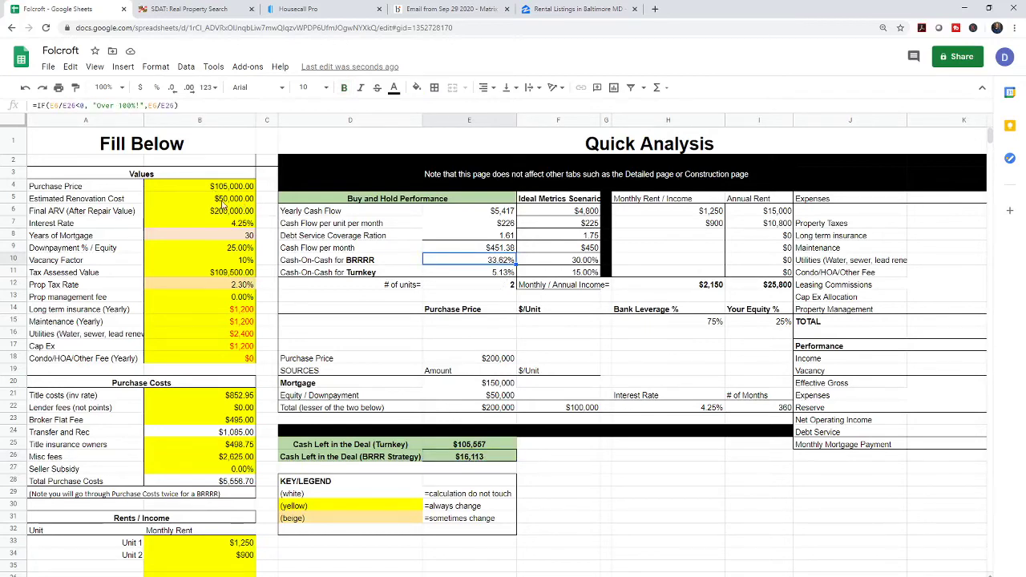
Step: Go back to the Construction Cost Breakdown and examine its sections and the FINAL NUMBERS table with its comments
key(ctrl+shift+Page_Down)
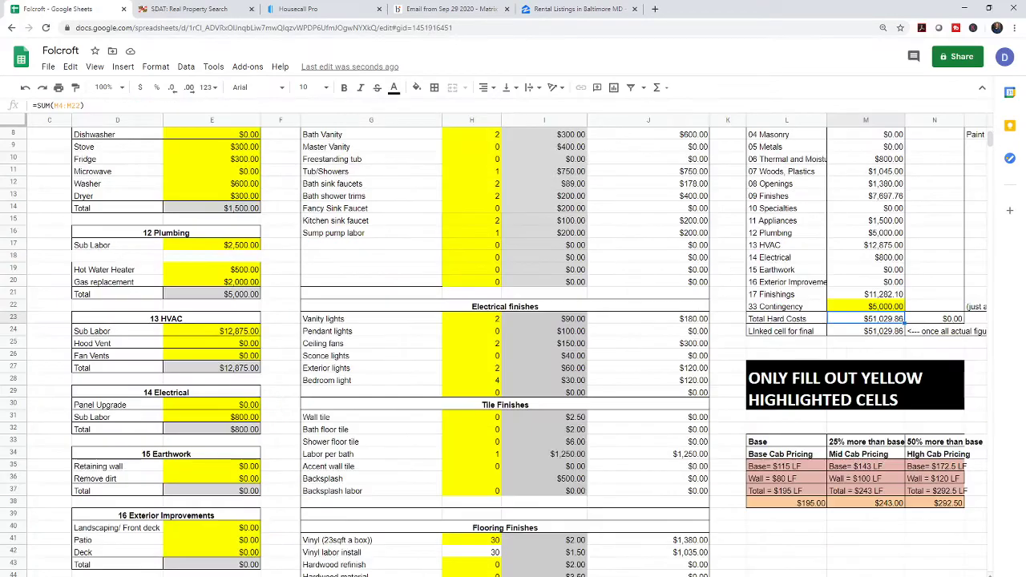
scroll(344, 369, up, 3)
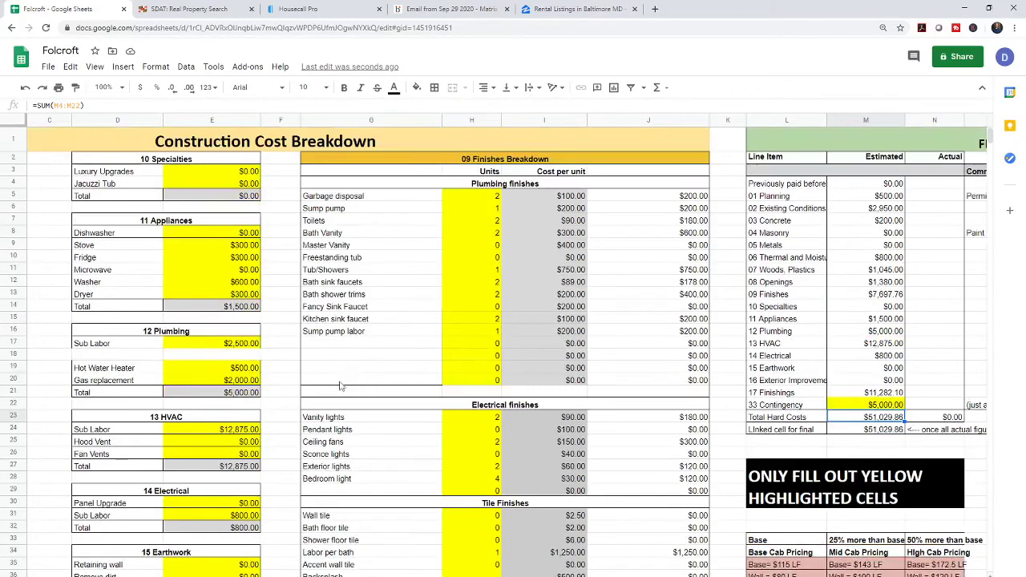
scroll(433, 371, down, 3)
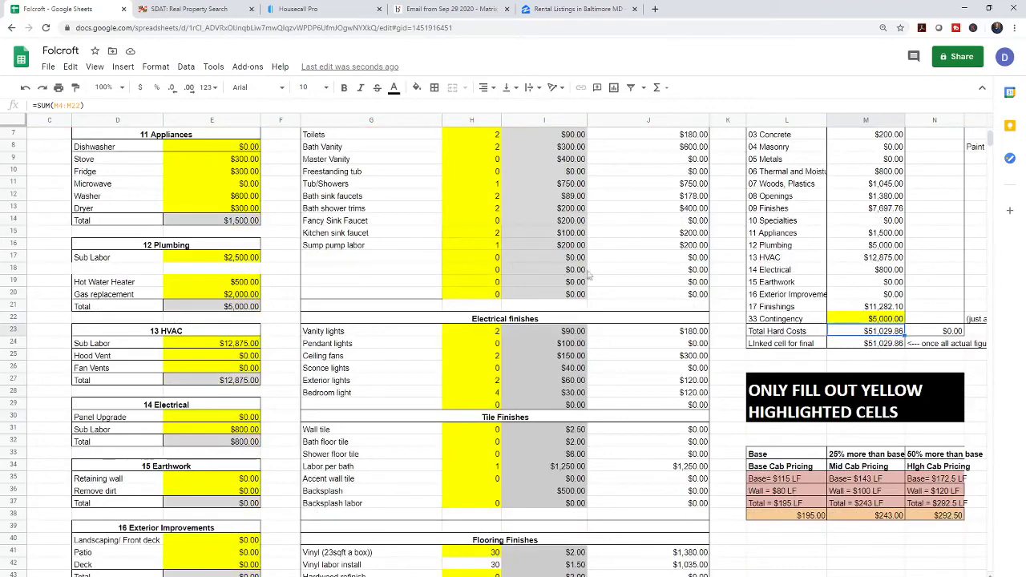
scroll(593, 297, up, 2)
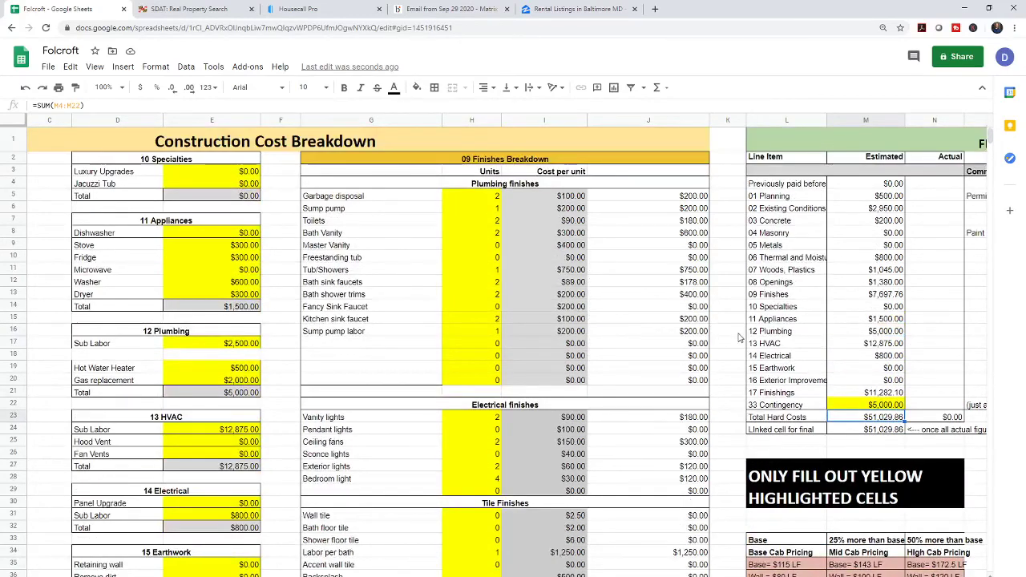
key(Right)
key(Right)
key(Right)
key(Right)
key(Right)
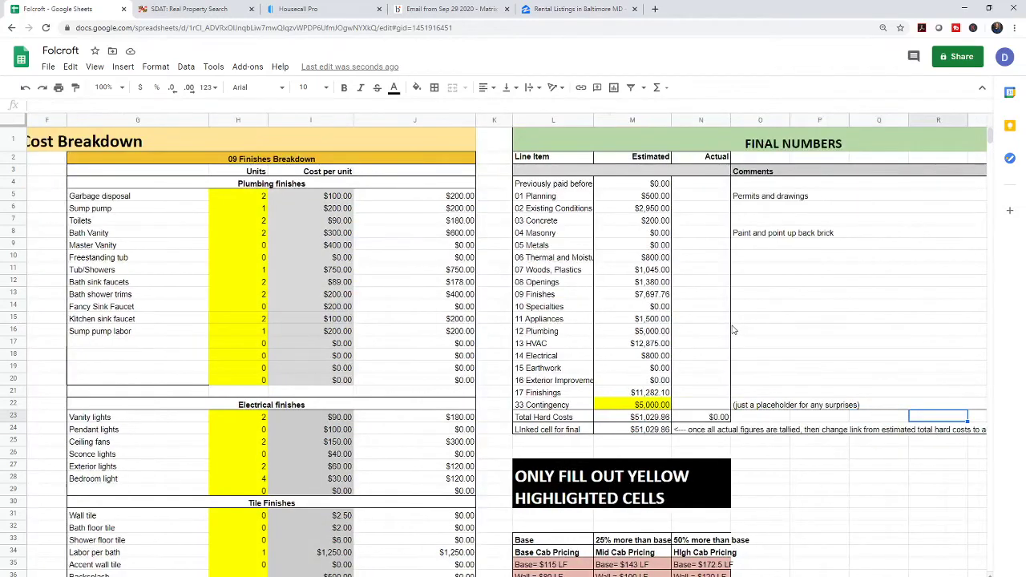
Step: Set the estimated 33 Contingency amount in the FINAL NUMBERS table to 0
key(Right)
key(Right)
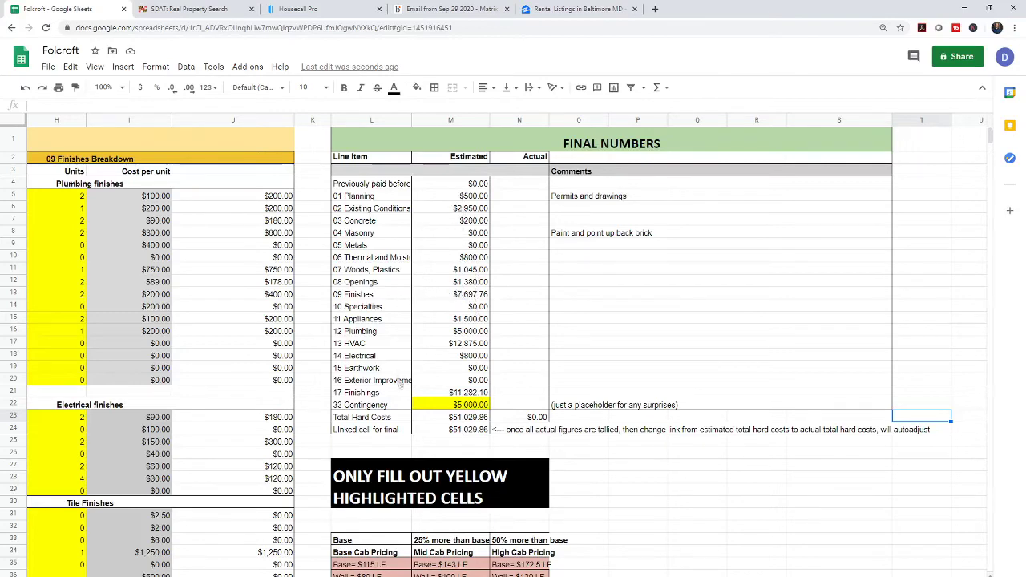
click(451, 406)
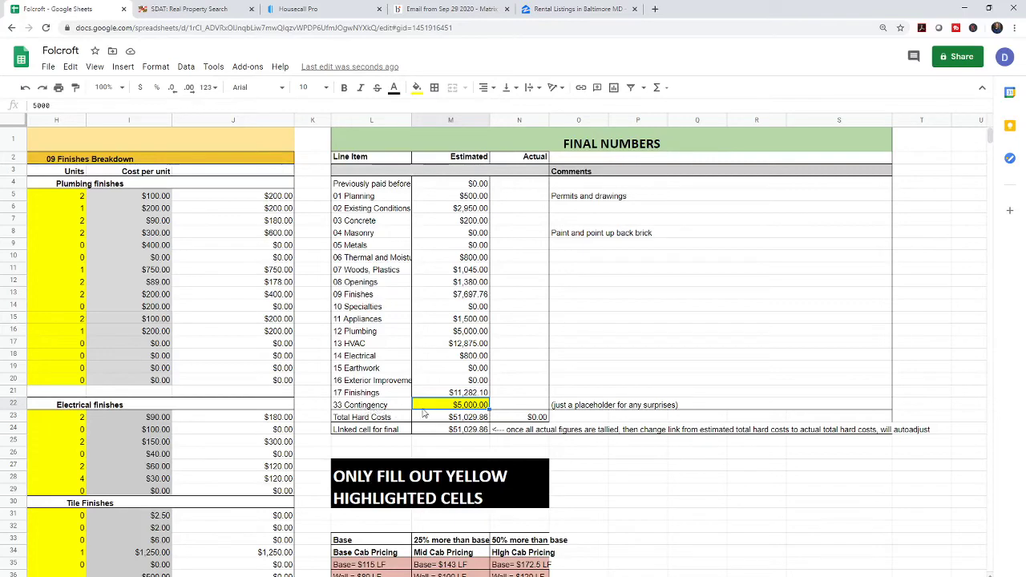
text(0)
click(519, 380)
Step: Restore the estimated 33 Contingency amount to 5,000
click(473, 405)
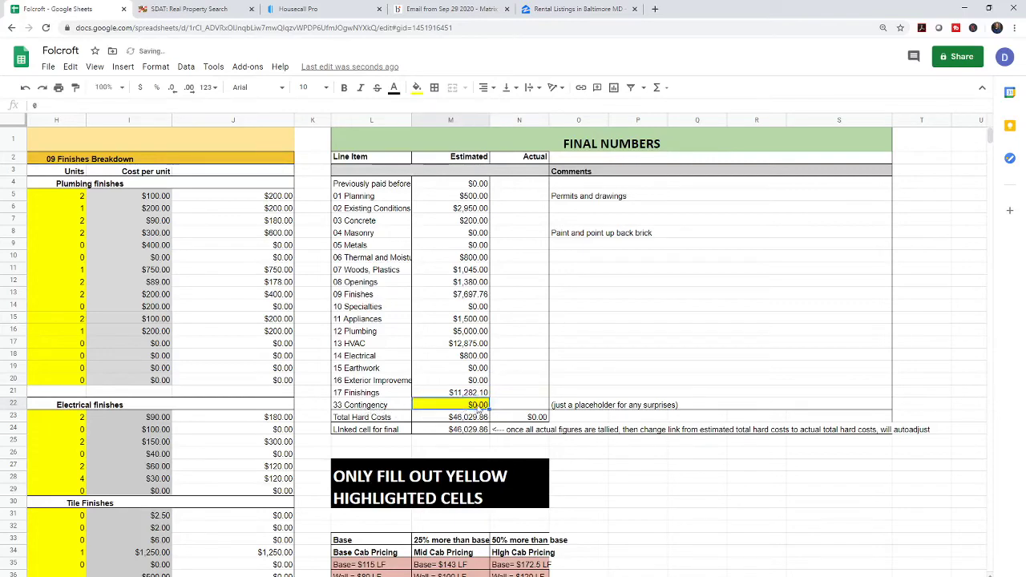
text(5,)
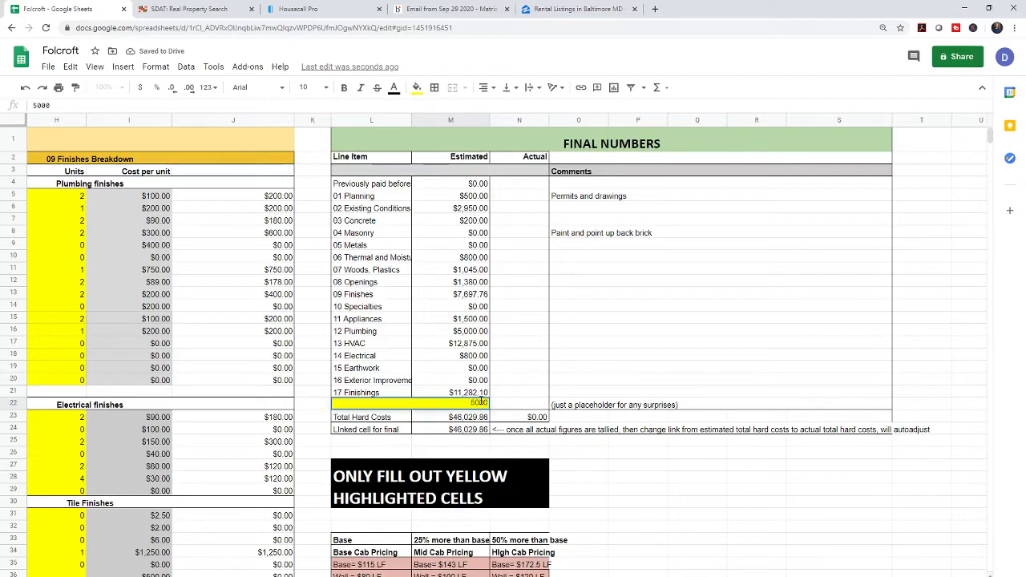
text(000)
key(Return)
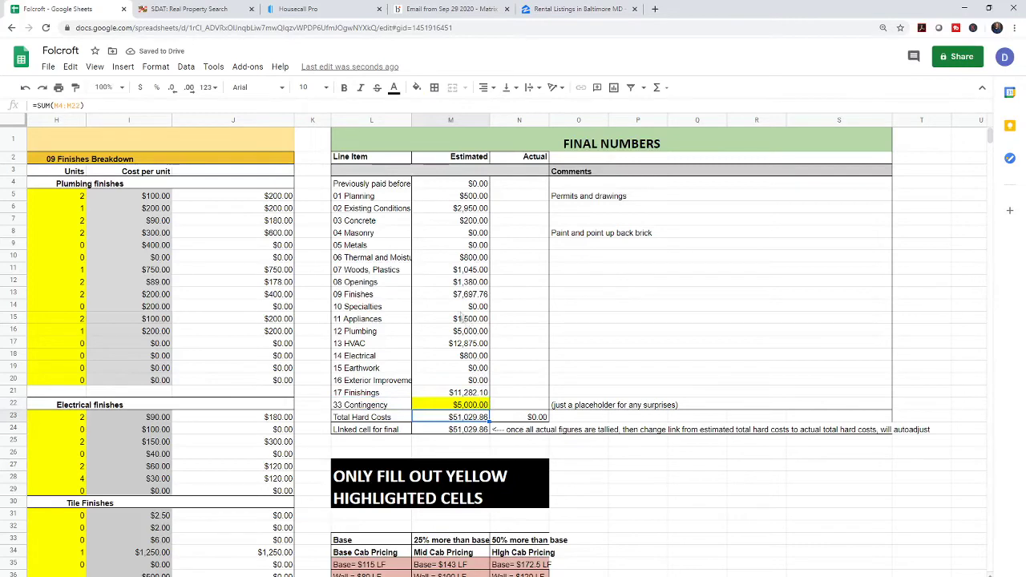
Step: Inspect the estimated amounts in FINAL NUMBERS for Finishes, Specialties, Masonry, Earthwork and Total Hard Costs
click(377, 298)
click(463, 298)
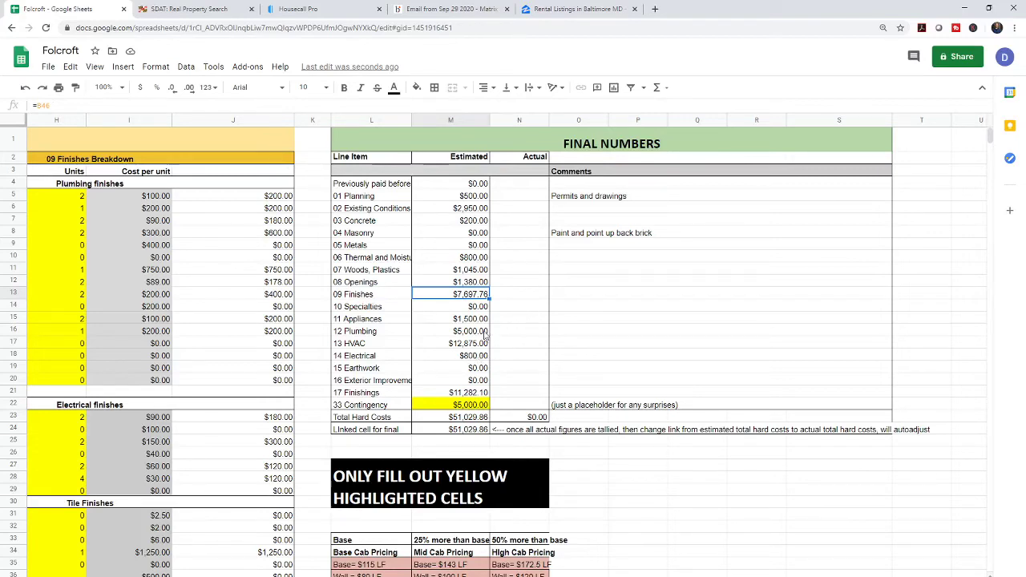
click(477, 306)
click(478, 234)
click(486, 368)
click(477, 416)
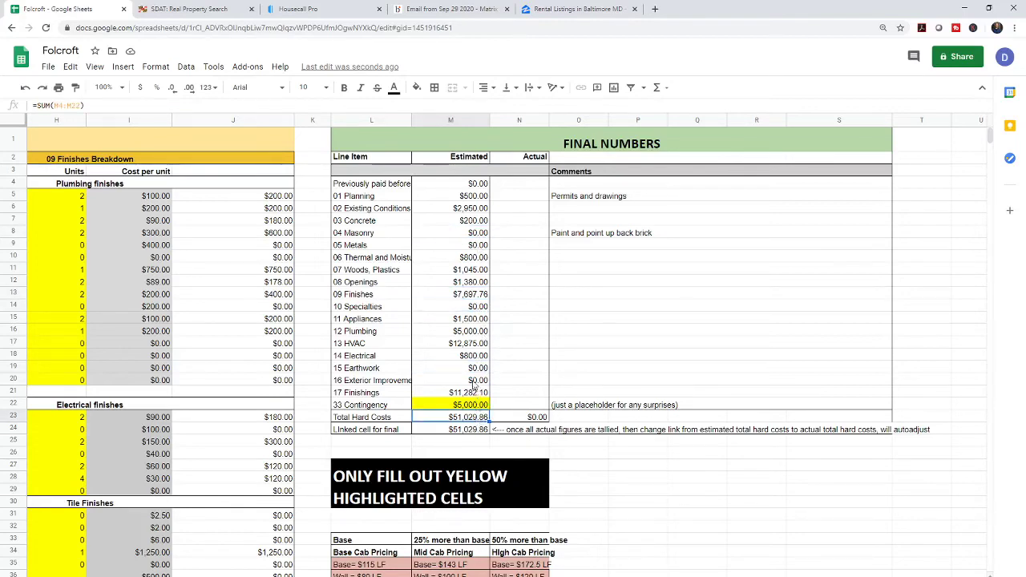